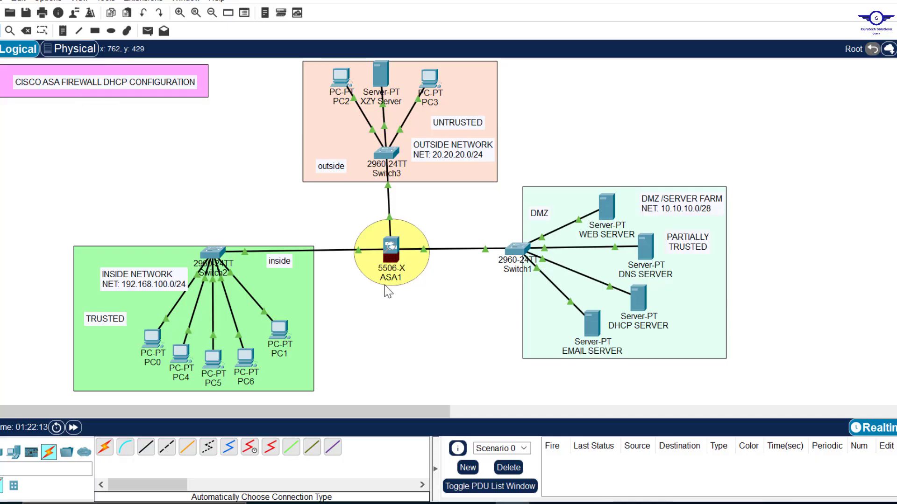
Step: Highlight ASA1 and the inside, outside and DMZ zones, then bring up the config-guide.txt notes
drag(343, 205, 432, 309)
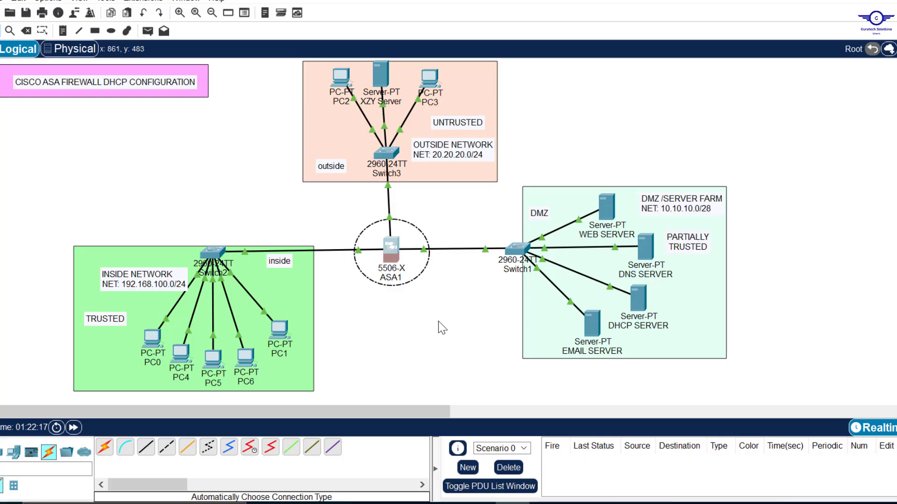
click(441, 329)
drag(48, 226, 320, 397)
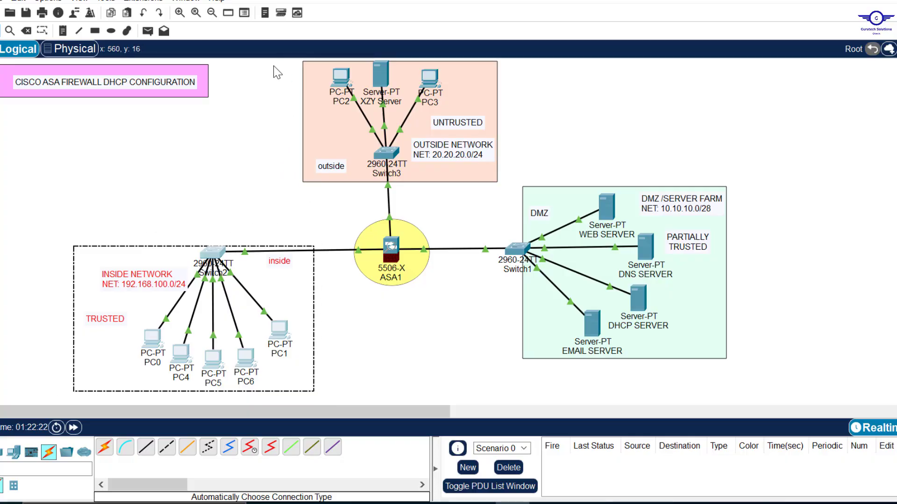
drag(273, 65, 501, 185)
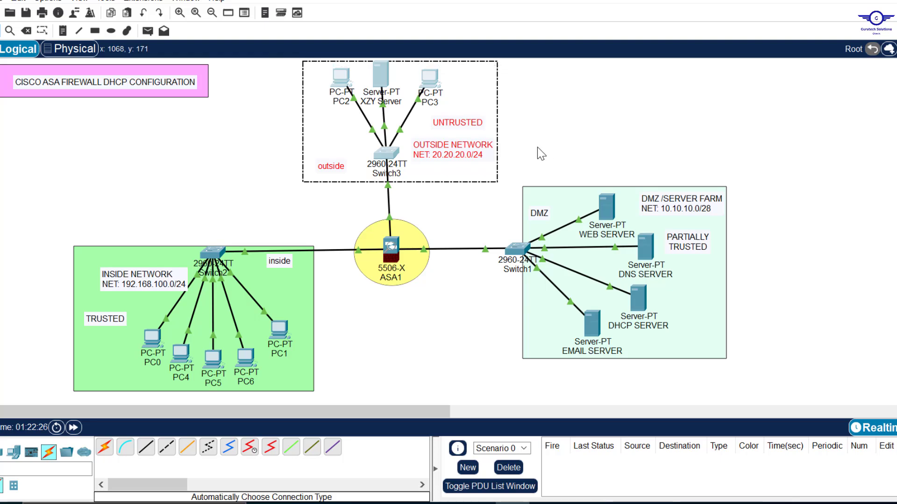
drag(536, 144, 758, 372)
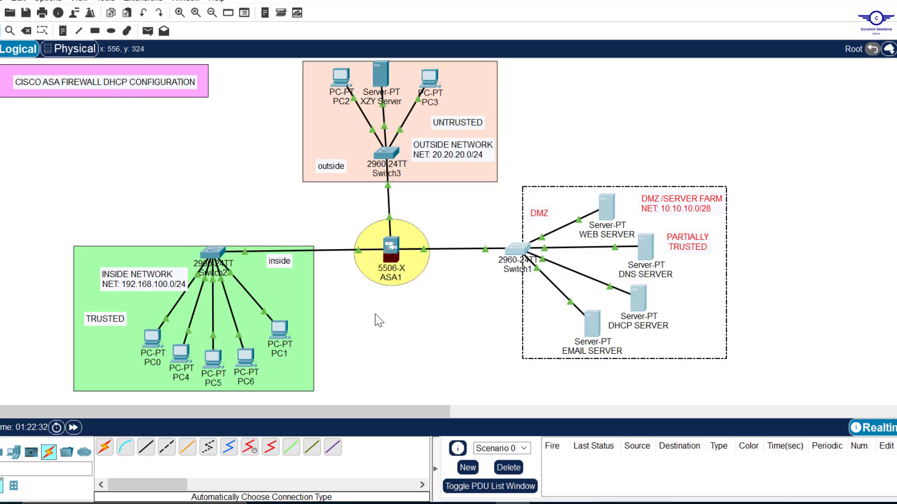
click(402, 354)
drag(27, 220, 322, 396)
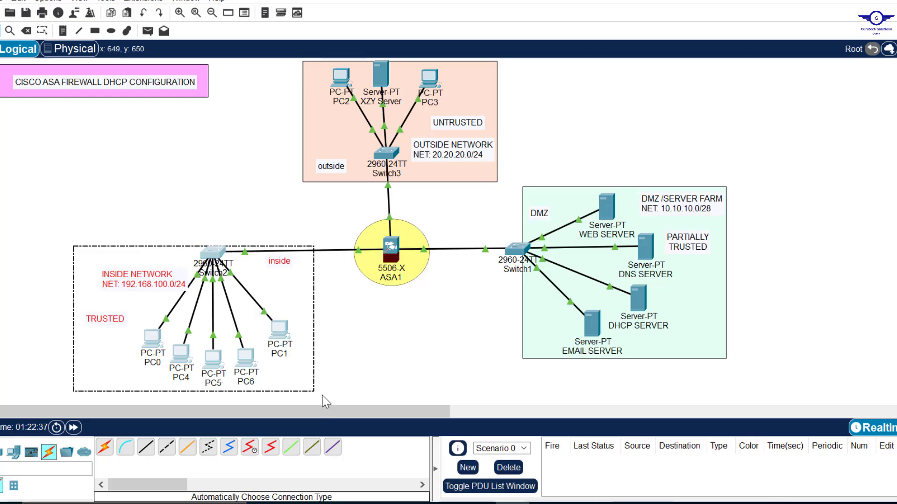
click(422, 349)
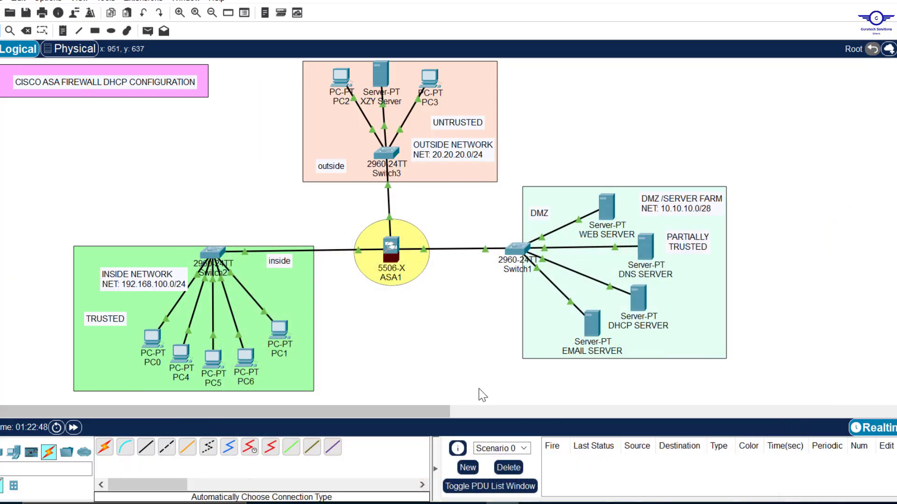
key(alt+Tab)
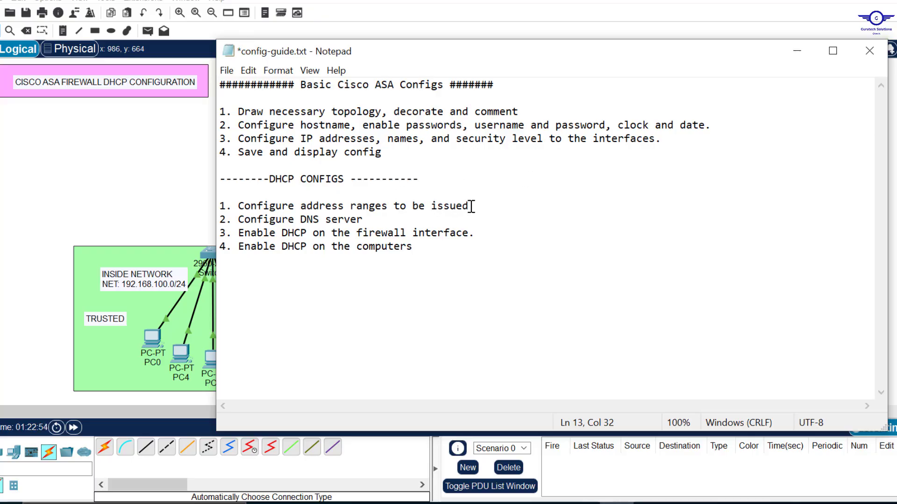
Step: Highlight the 'Configure address ranges to be issued' step and minimize the Notepad guide
drag(469, 206, 242, 202)
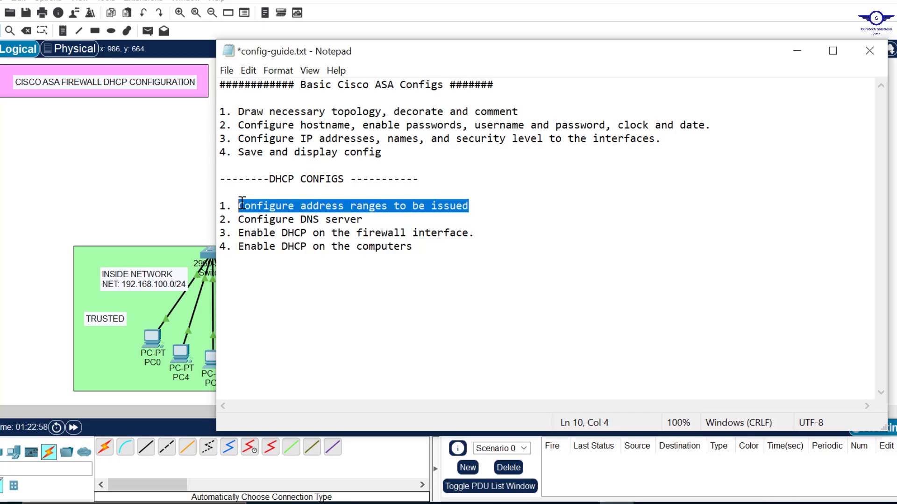
click(797, 51)
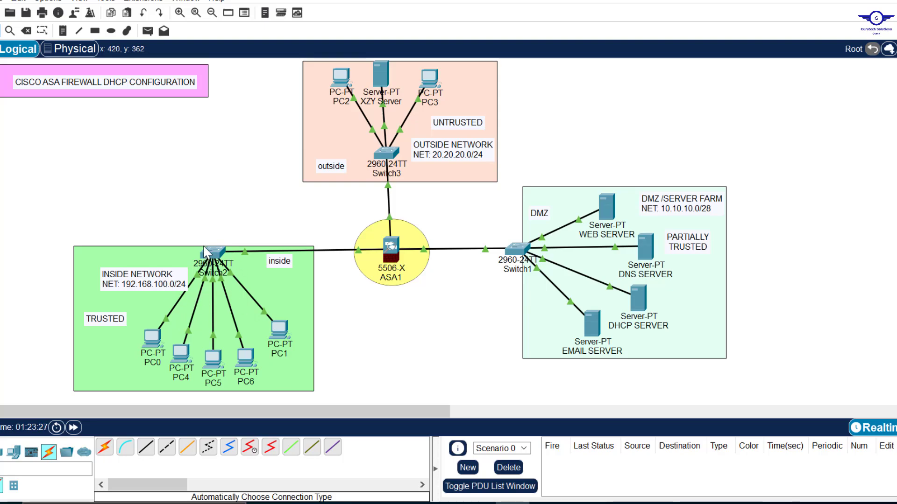
Step: Open ASA1's CLI window, reposition it, and get fresh PERIMETER-FW> prompts
click(391, 249)
drag(650, 1, 644, 129)
drag(578, 140, 658, 111)
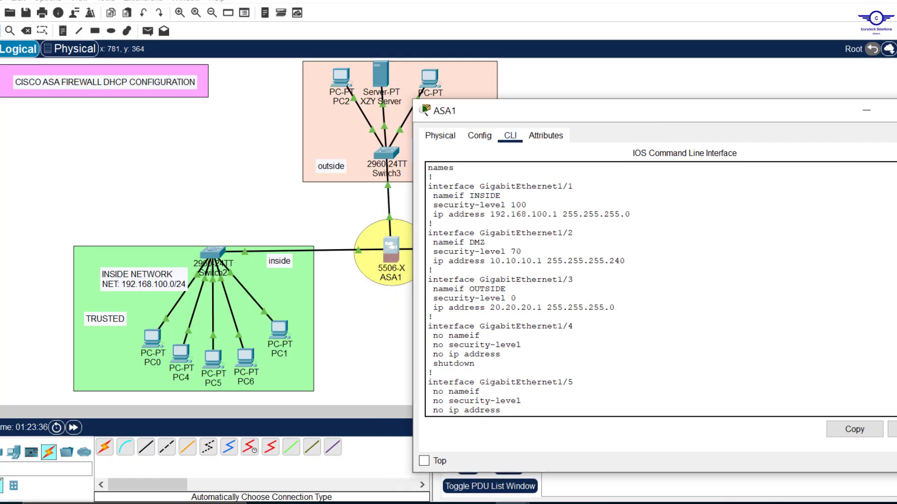
drag(896, 139, 889, 138)
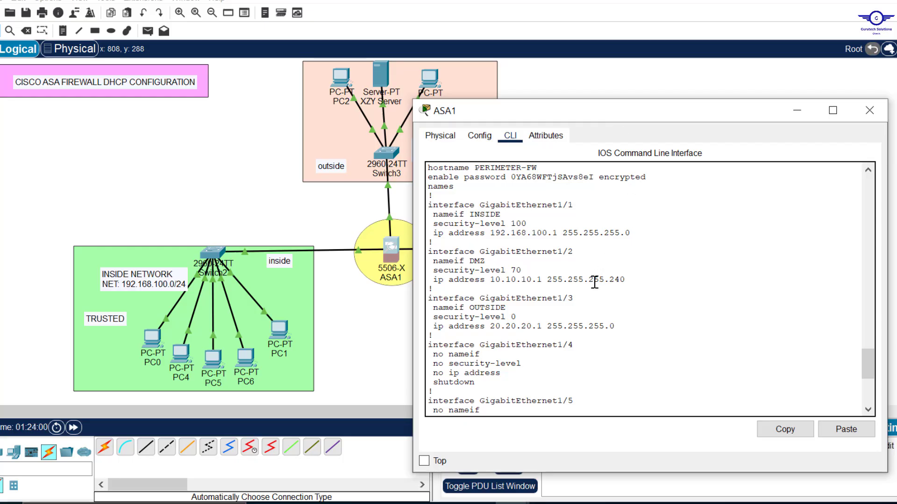
click(624, 330)
key(Return)
key(Return)
key(Return)
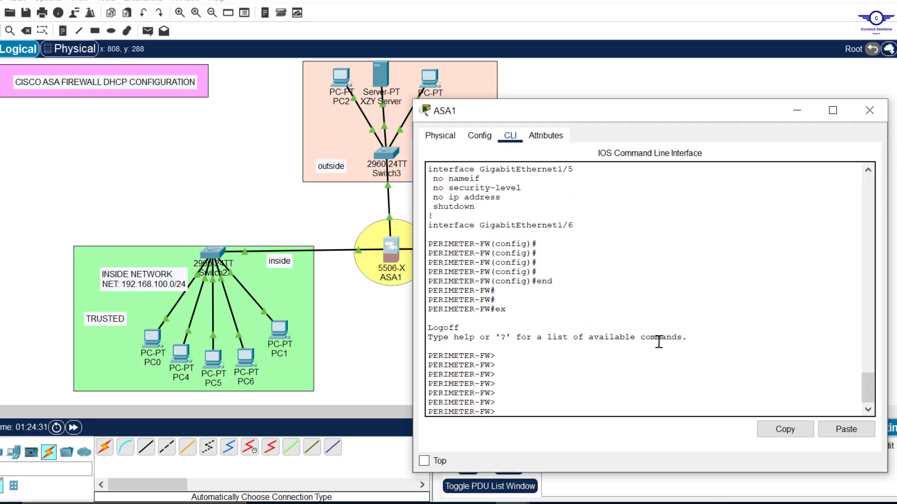
click(493, 356)
triple_click(457, 357)
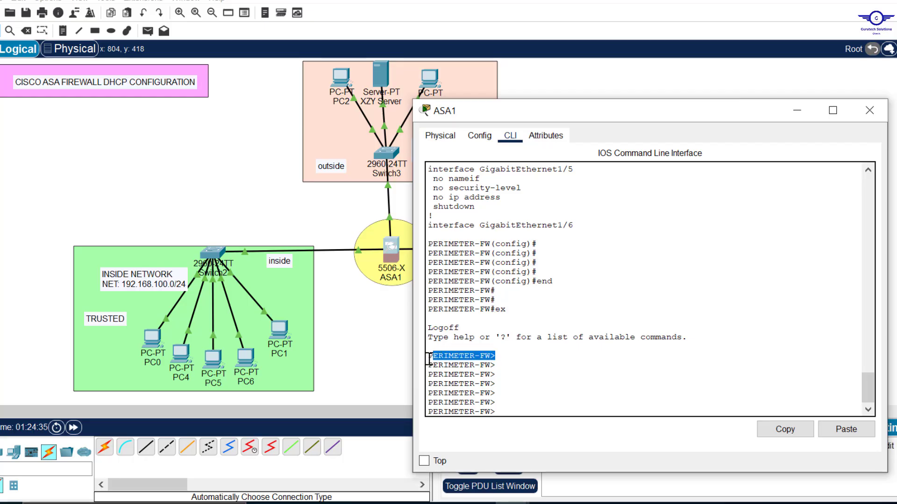
click(522, 369)
Step: Enter privileged mode with 'en' and a blank password, then global config with 'conf t'
key(Caps_Lock)
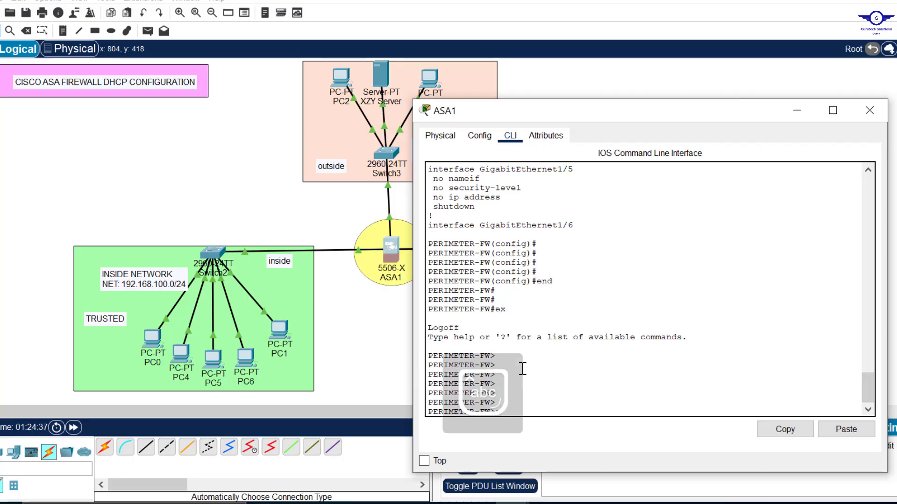
text(en)
key(Return)
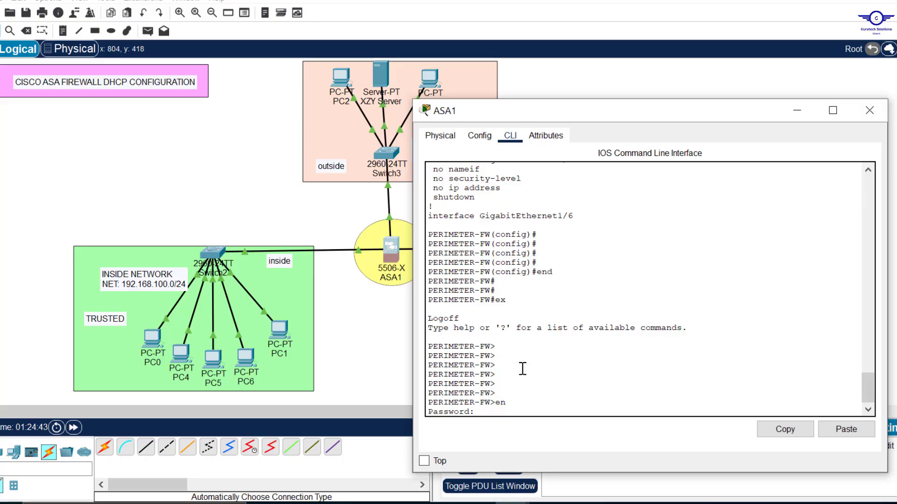
key(Return)
key(Return)
key(Return)
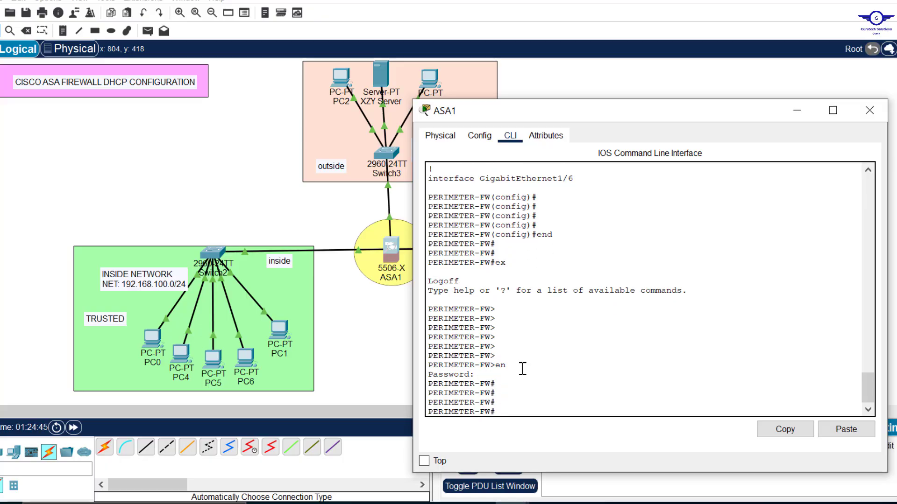
text(cont t)
key(Return)
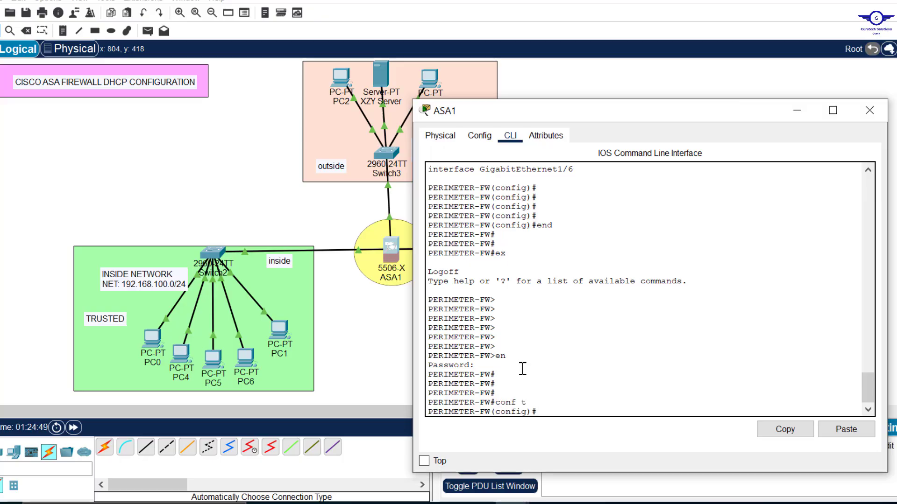
key(Return)
key(Return)
drag(615, 114, 633, 56)
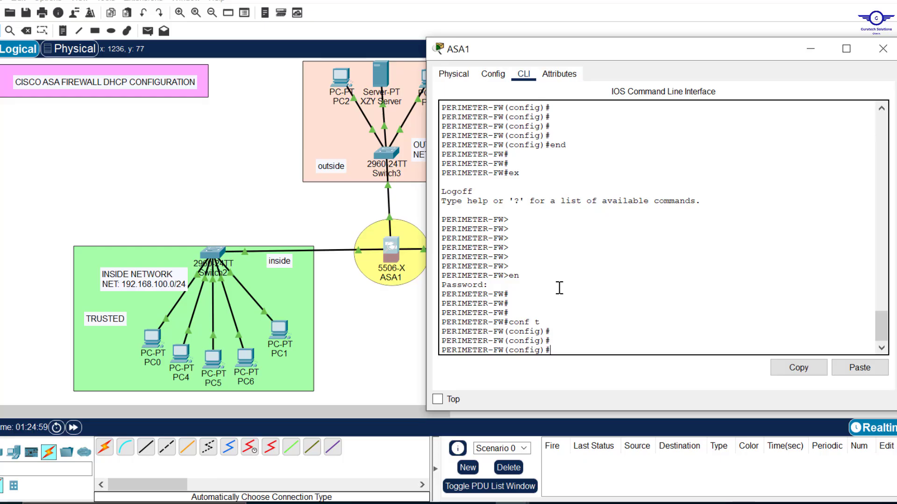
Step: Begin the 'dhcpd address' command with the range 192.168.100.101-192.168.100.199
text(dhc)
key(Tab)
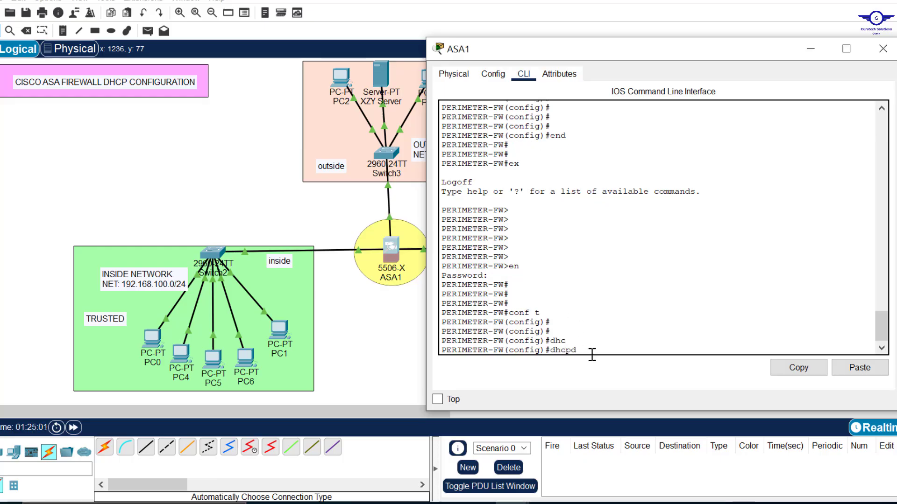
drag(580, 350, 550, 348)
click(582, 350)
text(?)
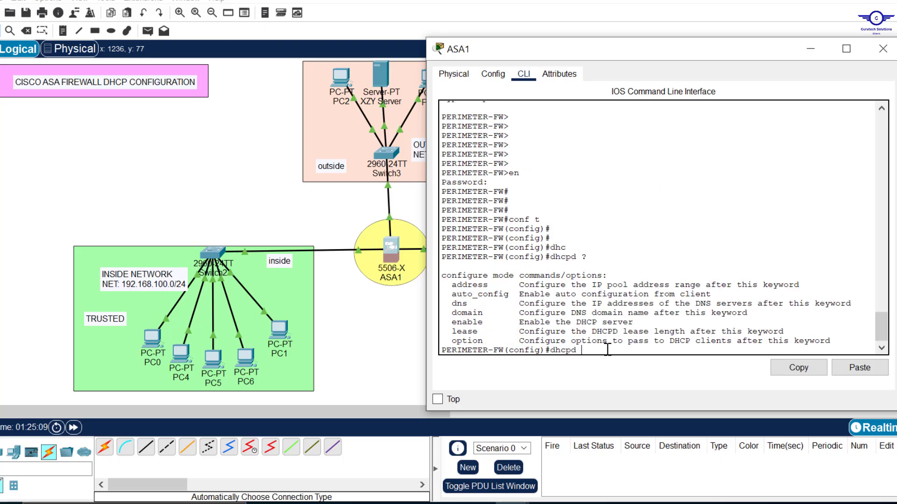
text( addr)
key(Tab)
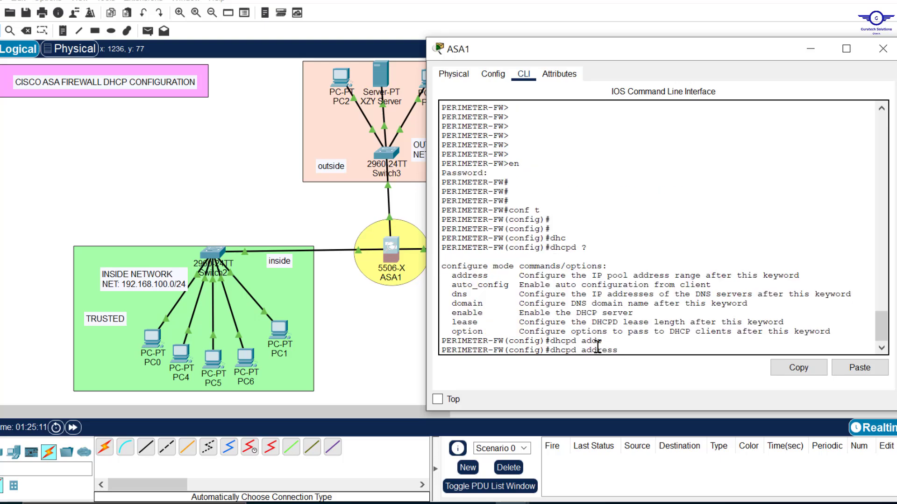
text(192)
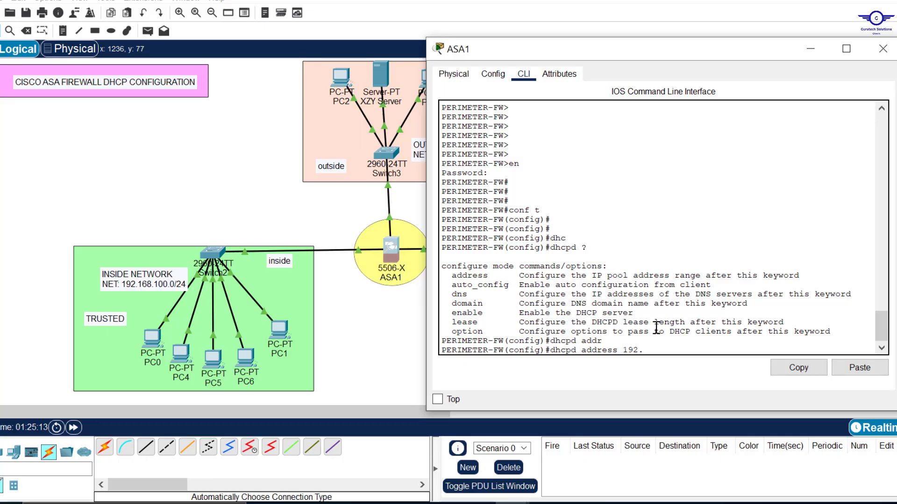
text(.168.100.101-192.168.100.200)
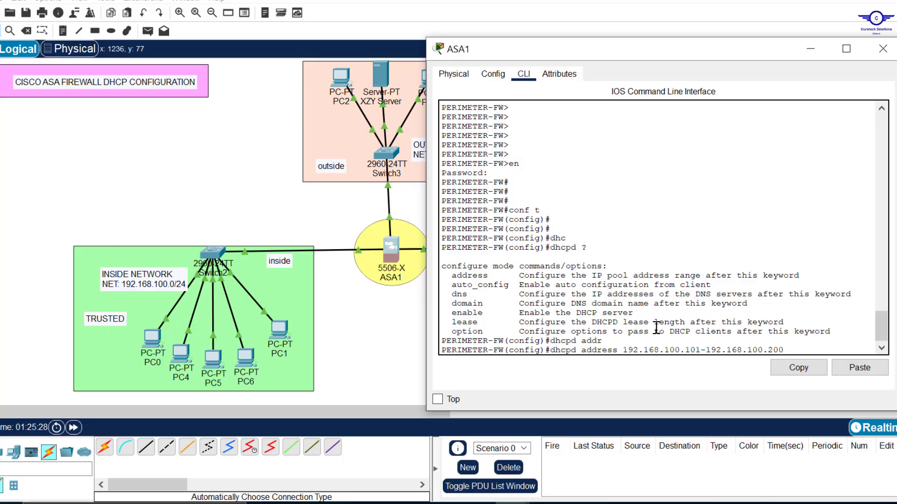
key(BackSpace)
key(BackSpace)
text(199)
drag(788, 352, 689, 351)
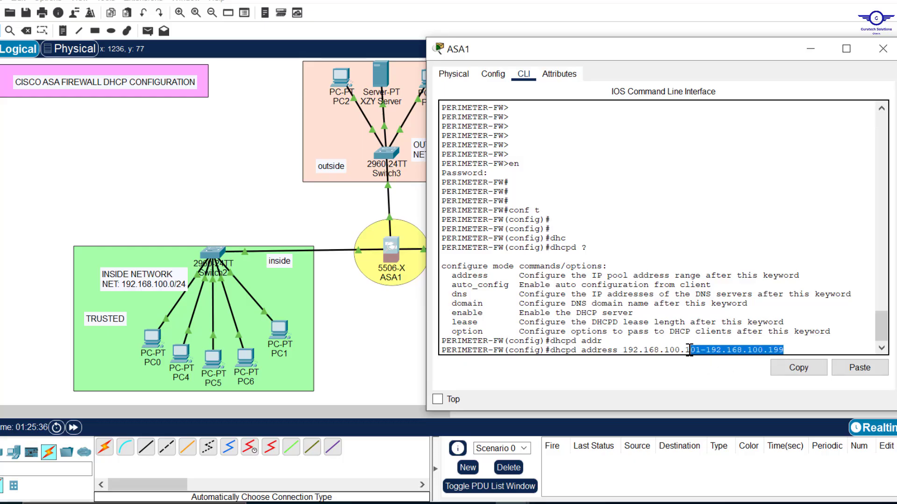
click(689, 351)
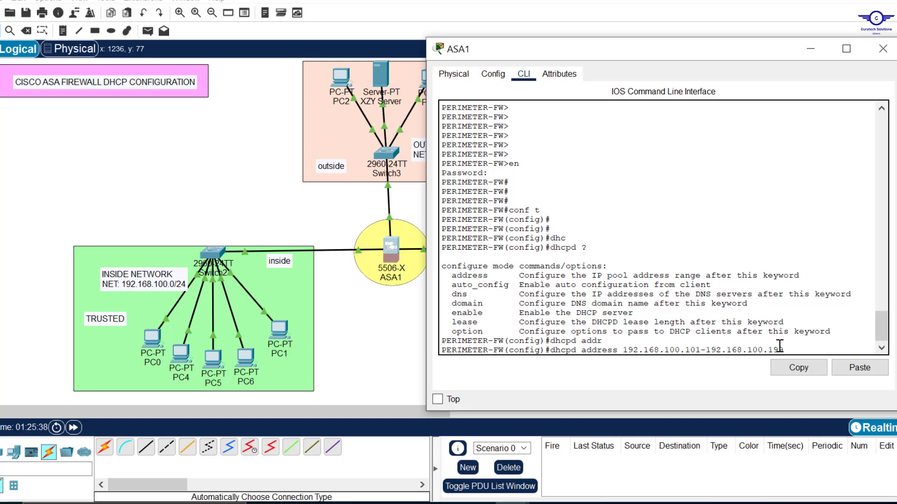
mouse_move(785, 344)
mouse_down()
mouse_move(774, 348)
mouse_move(788, 346)
mouse_up()
click(789, 349)
Step: List the interfaces with '?', then finish the pool command with INSIDE and submit it
text(?)
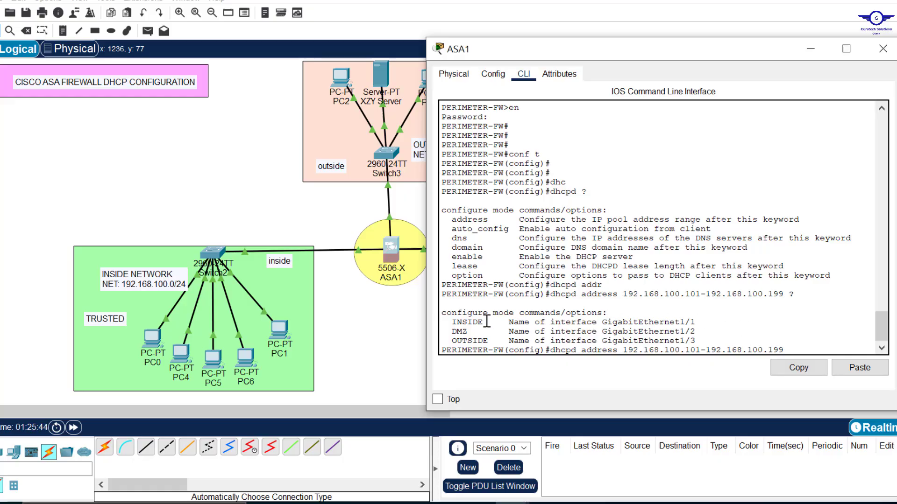
drag(484, 322, 452, 322)
drag(695, 323, 604, 322)
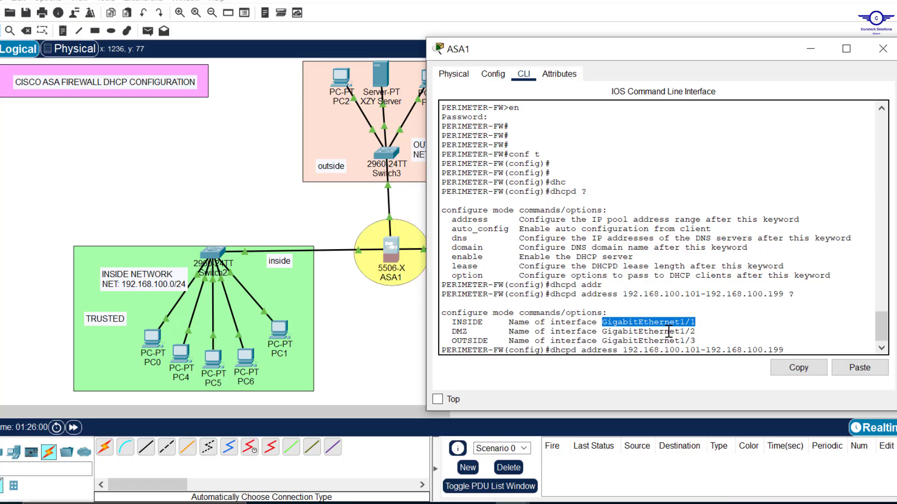
drag(487, 322, 452, 322)
click(804, 347)
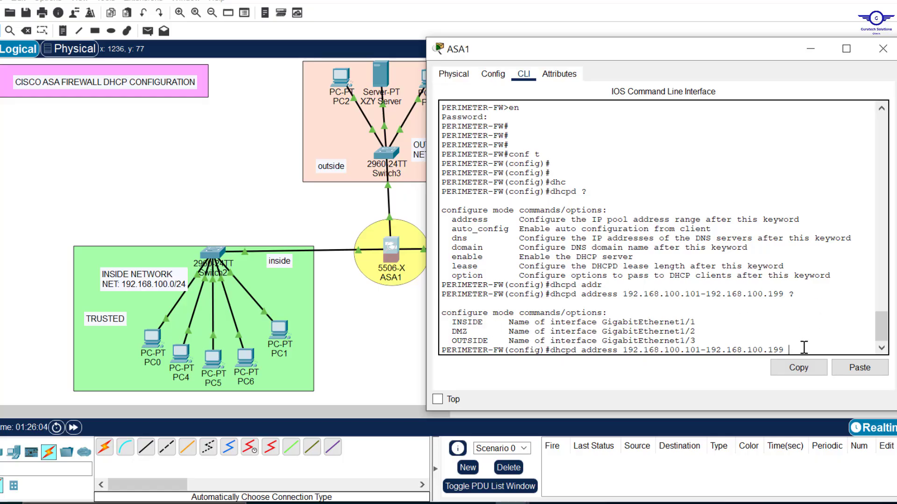
key(Caps_Lock)
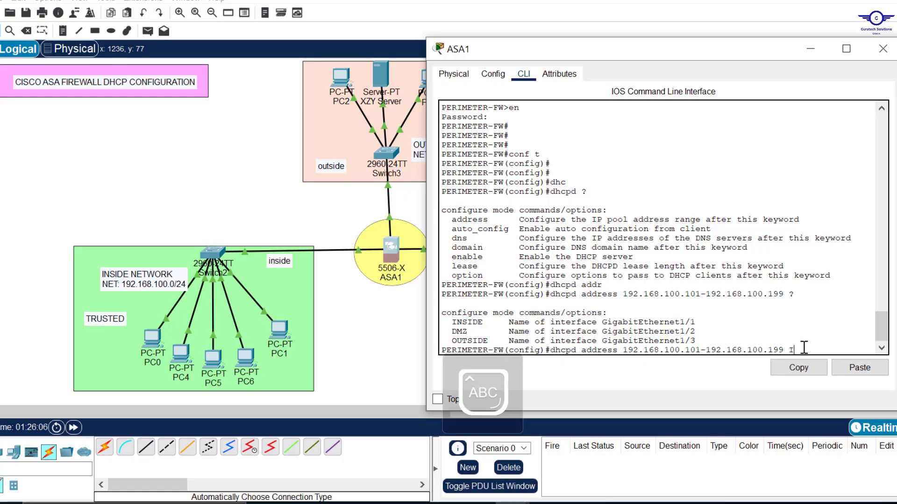
text(I)
key(Tab)
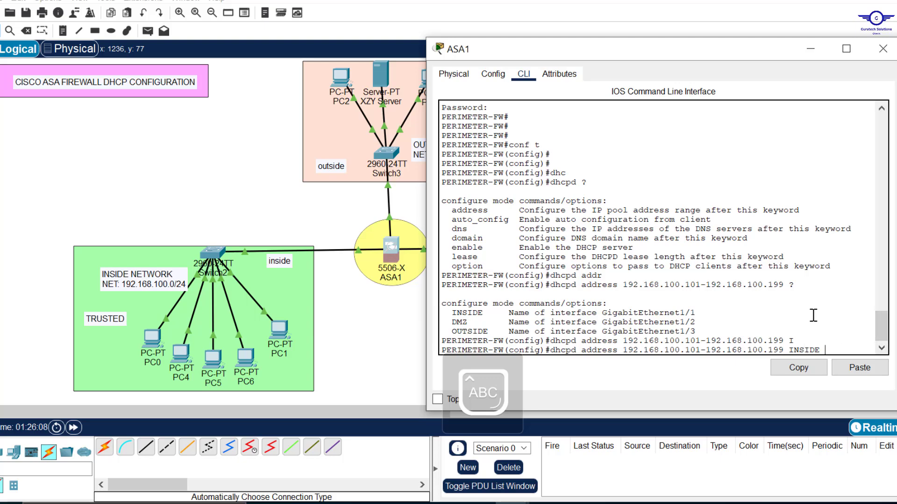
key(Return)
key(Return)
key(Return)
key(Return)
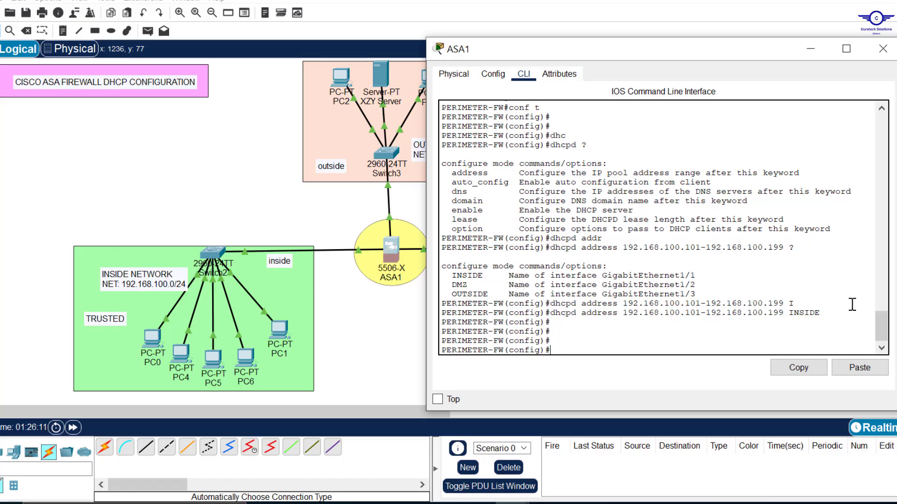
Step: Highlight and copy the 192.168.100.101-192.168.100.199 range from the entered INSIDE pool command
drag(825, 313, 554, 316)
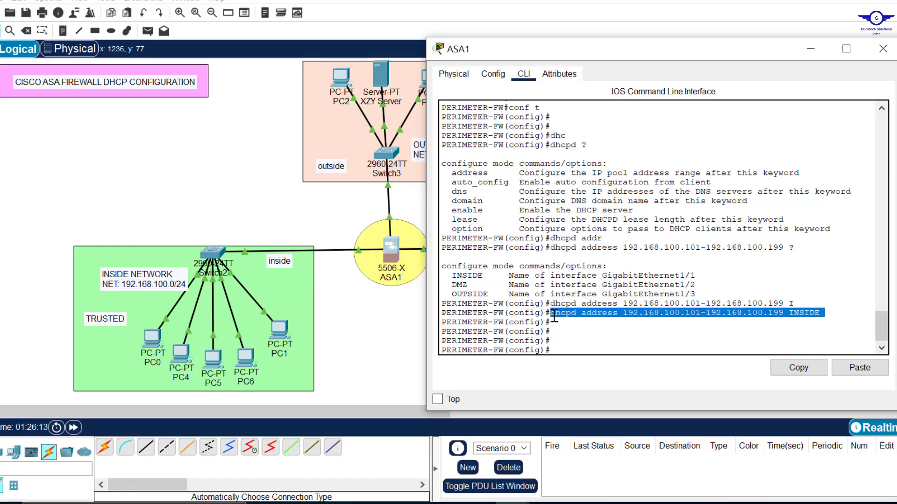
click(625, 314)
drag(626, 315, 784, 313)
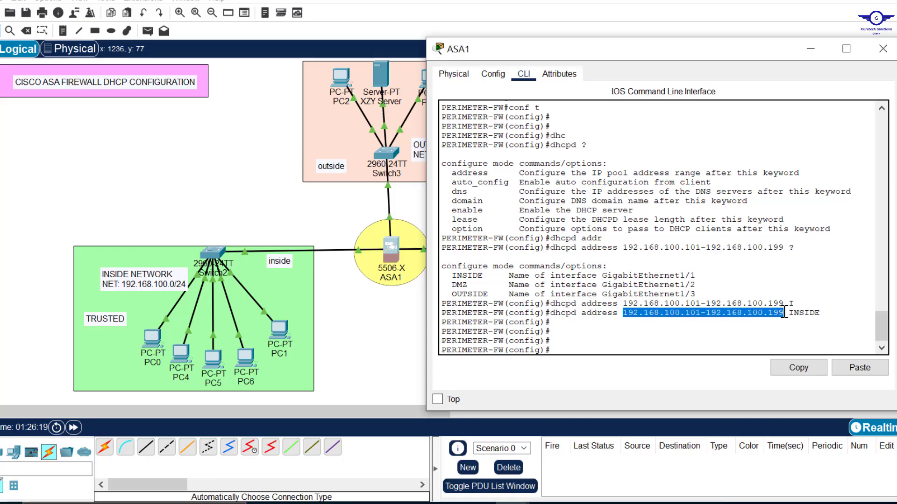
key(ctrl+c)
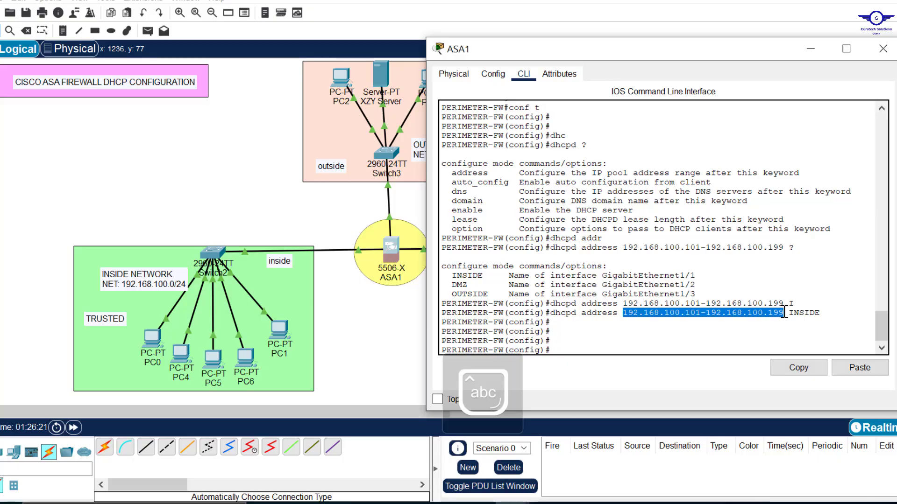
drag(825, 314, 790, 314)
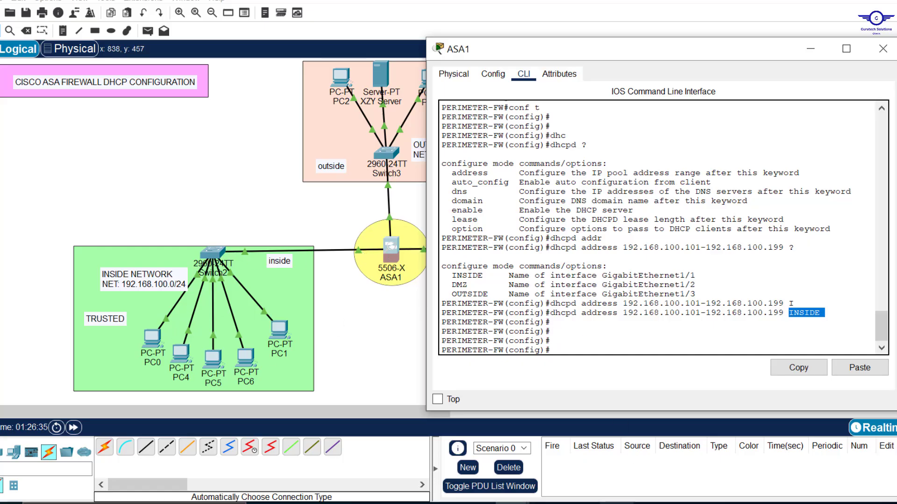
key(alt+Tab)
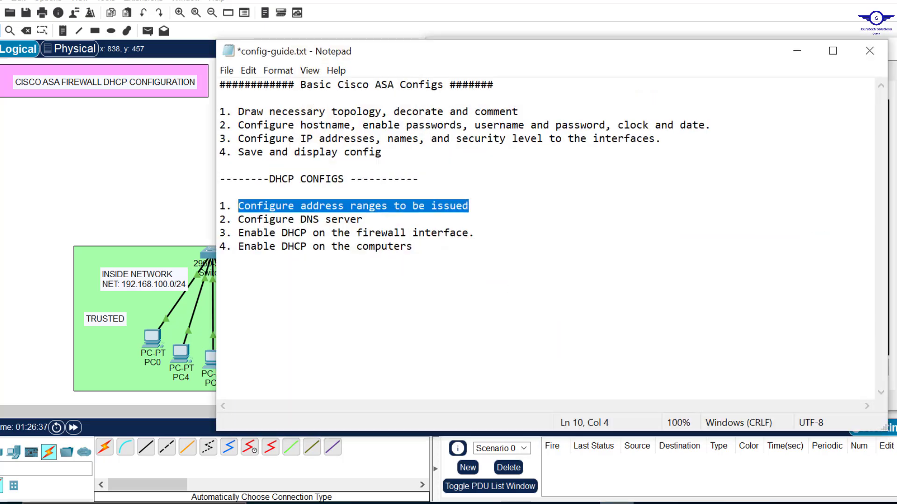
key(alt+Tab)
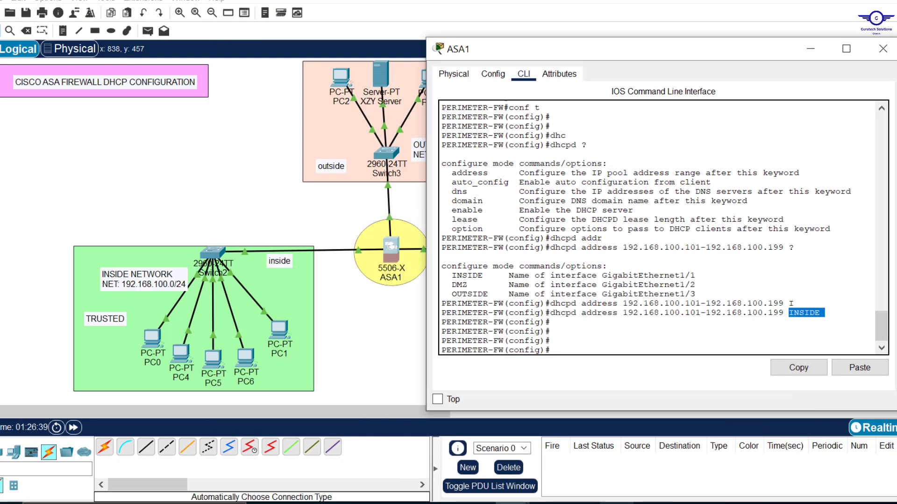
Step: Configure the DHCP server to hand out DNS server 8.8.8.8 with 'dhcpd dns'
click(572, 337)
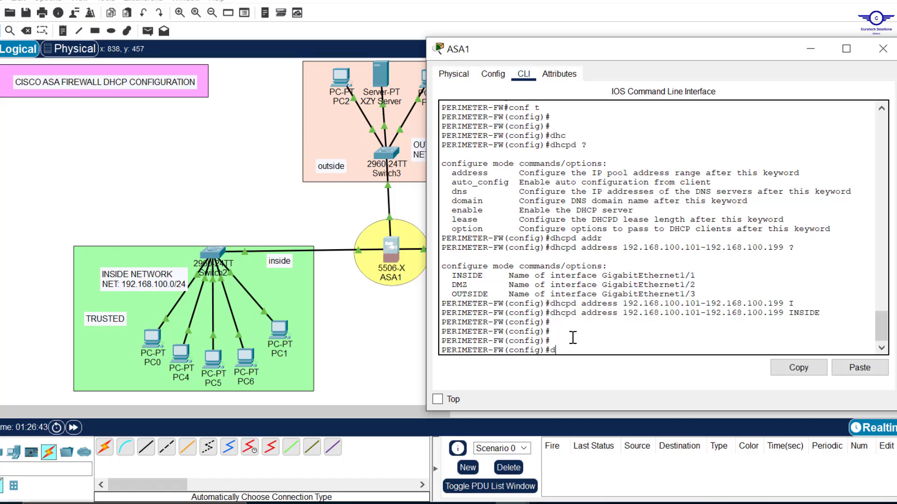
key(Tab)
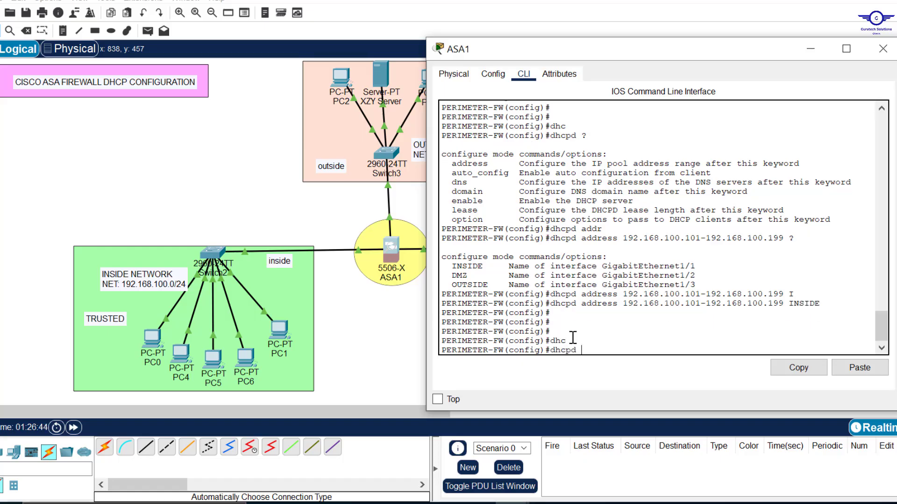
text(dn)
key(Tab)
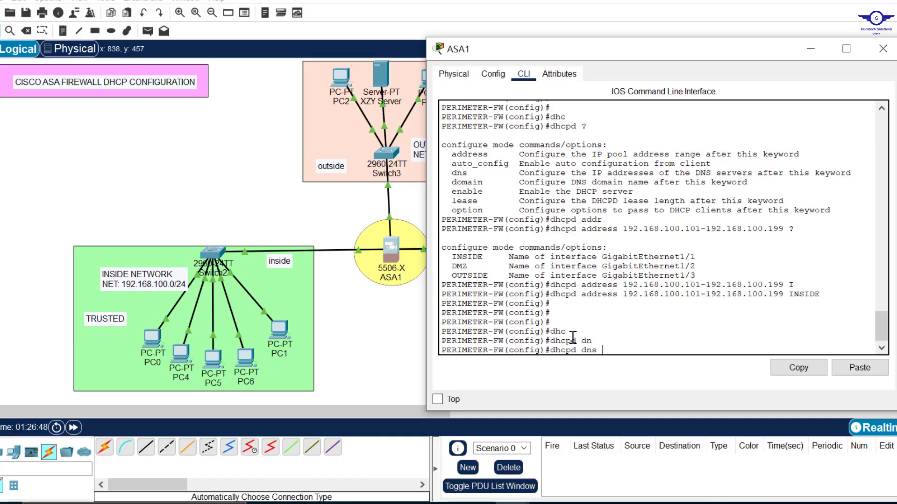
text(8.8.)
key(Return)
key(Return)
key(Return)
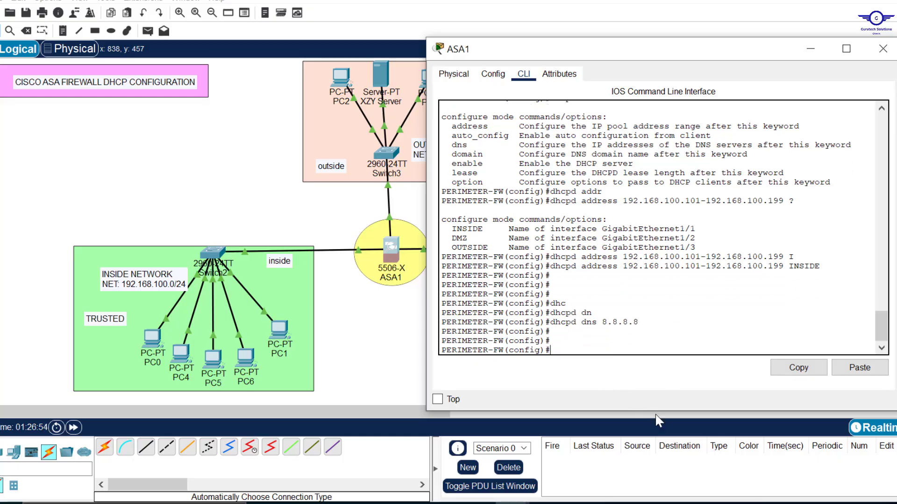
key(alt+Tab)
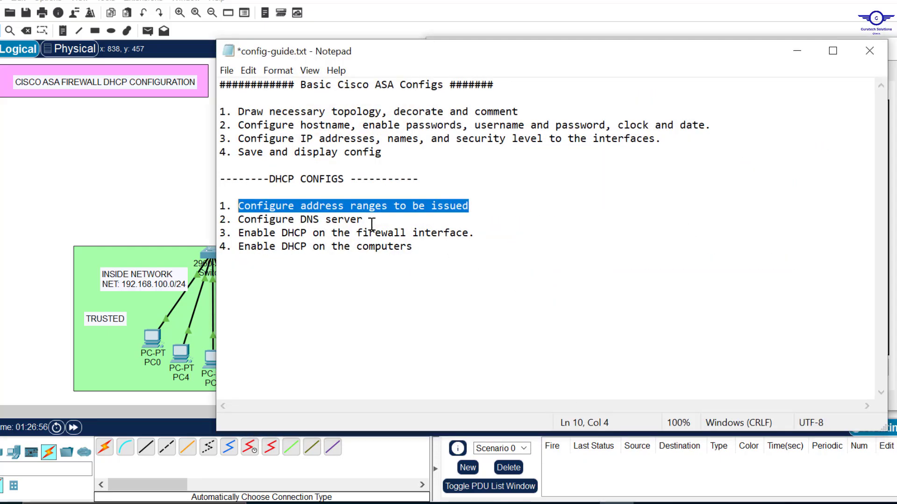
Step: Highlight the 'Enable DHCP on the firewall interface' step and hide the notes
click(472, 233)
drag(221, 246, 292, 246)
drag(474, 233, 238, 233)
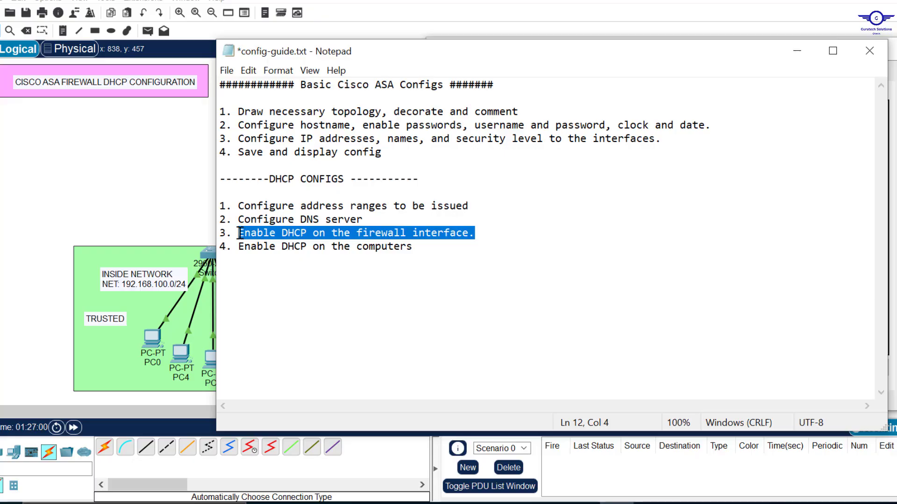
click(796, 52)
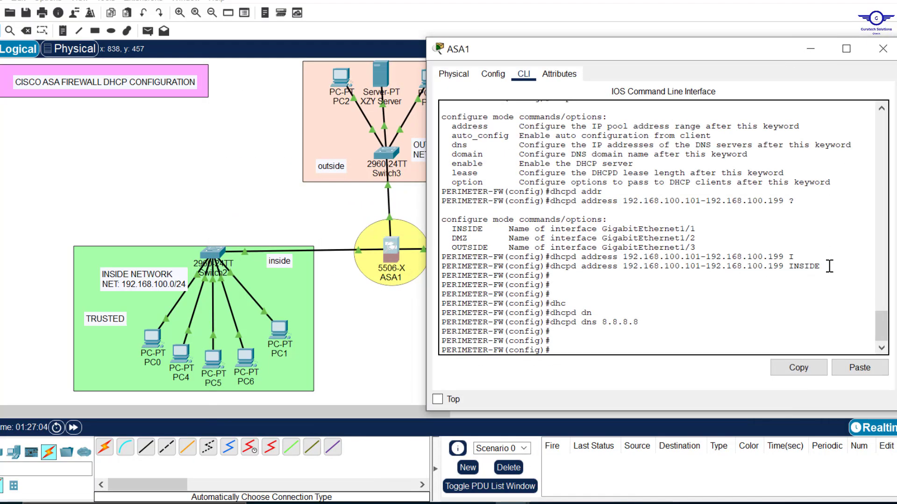
drag(830, 266, 553, 267)
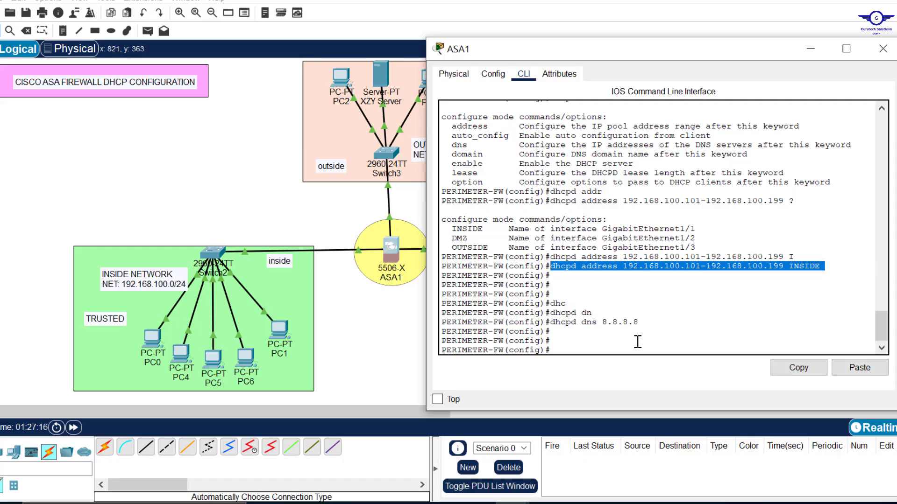
click(584, 346)
Step: Run 'dhcpd enable INSIDE', using '?' to list the available interfaces
text(dhc)
key(Tab)
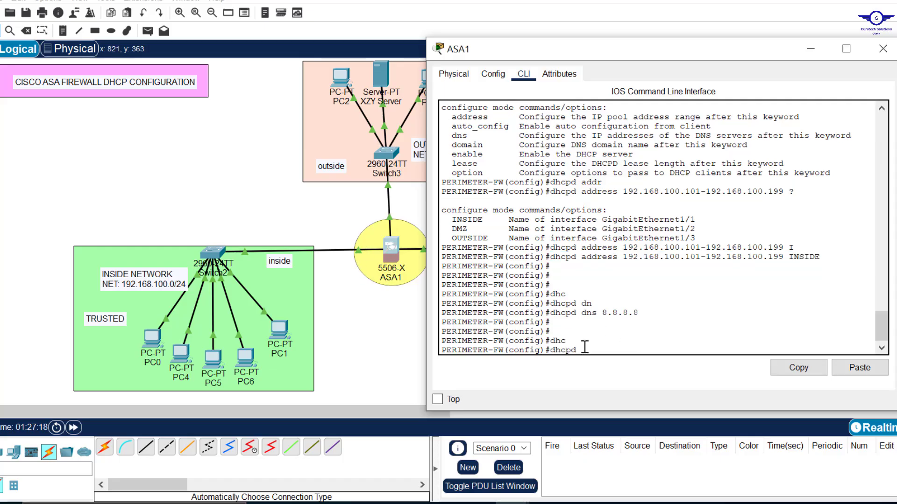
text(e)
key(Tab)
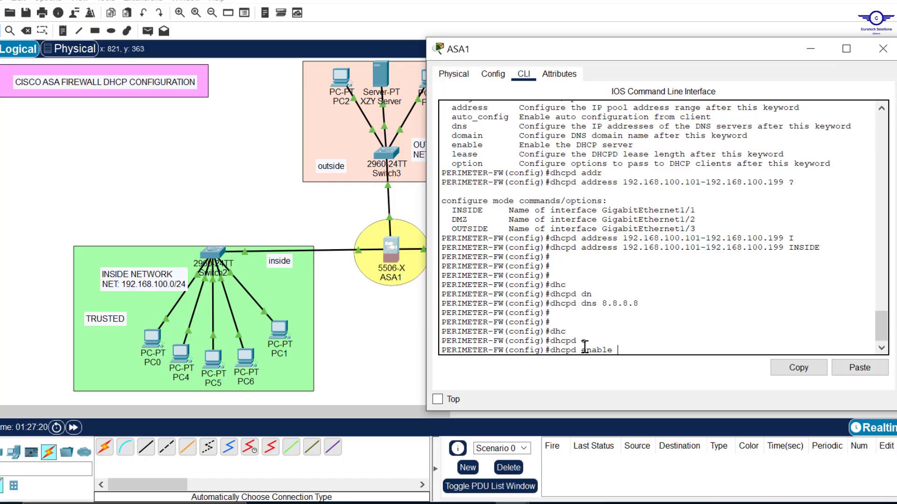
text(?)
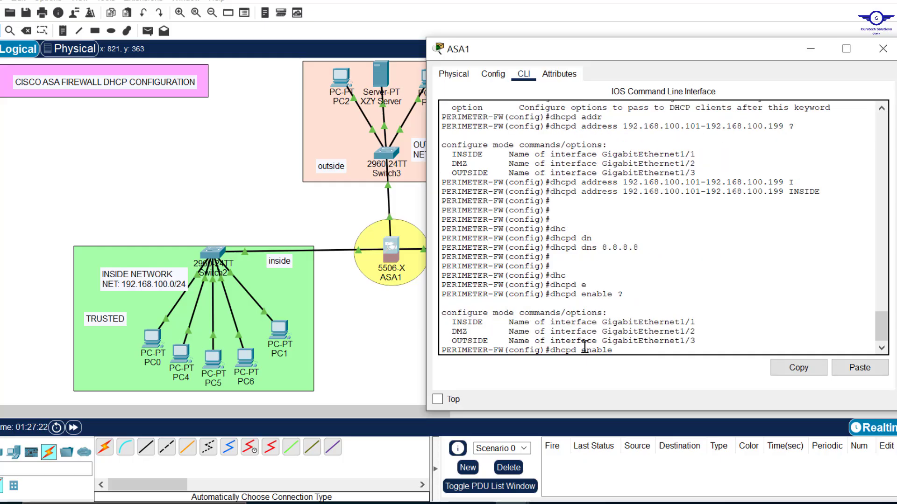
key(Tab)
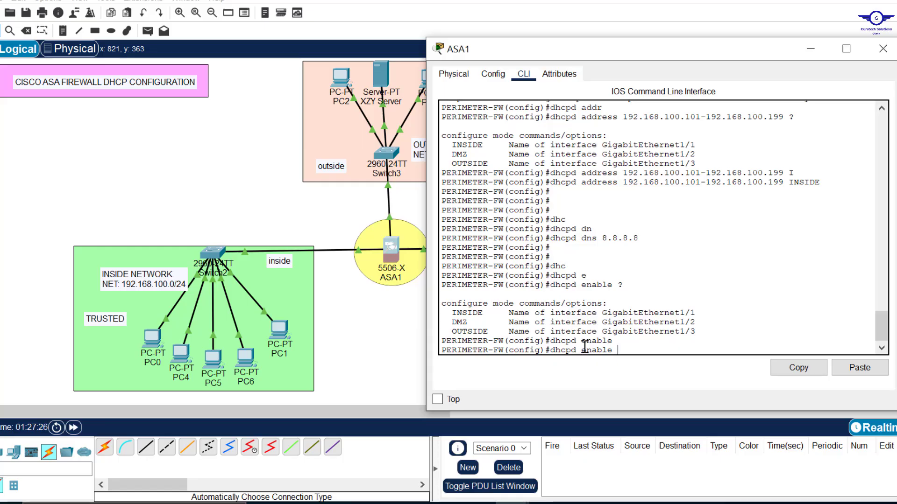
key(Caps_Lock)
text(I)
key(Tab)
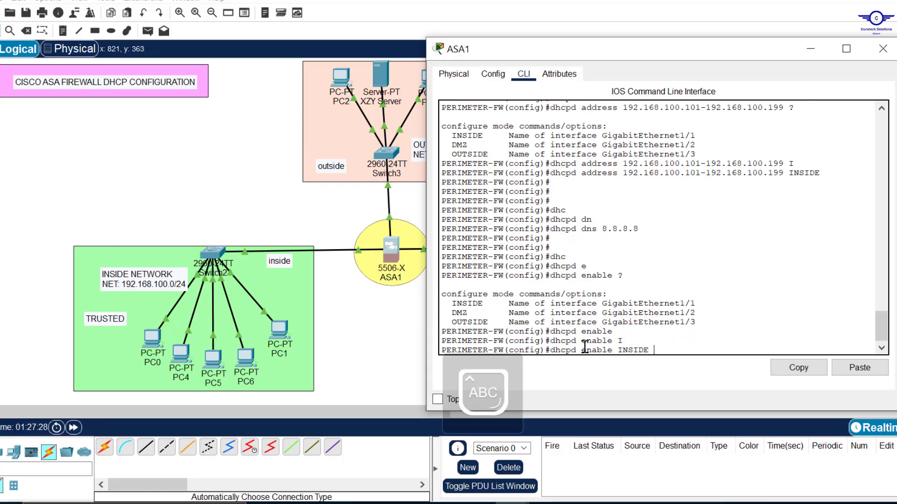
key(Caps_Lock)
key(Return)
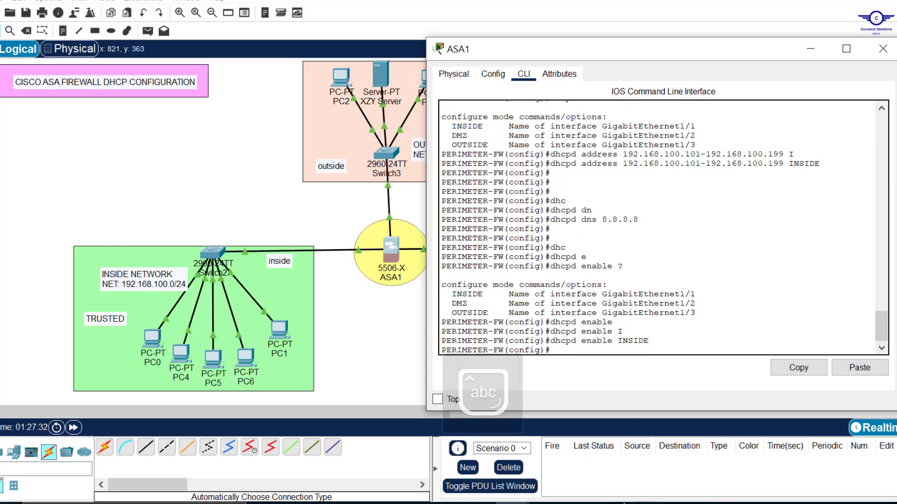
key(alt+Tab)
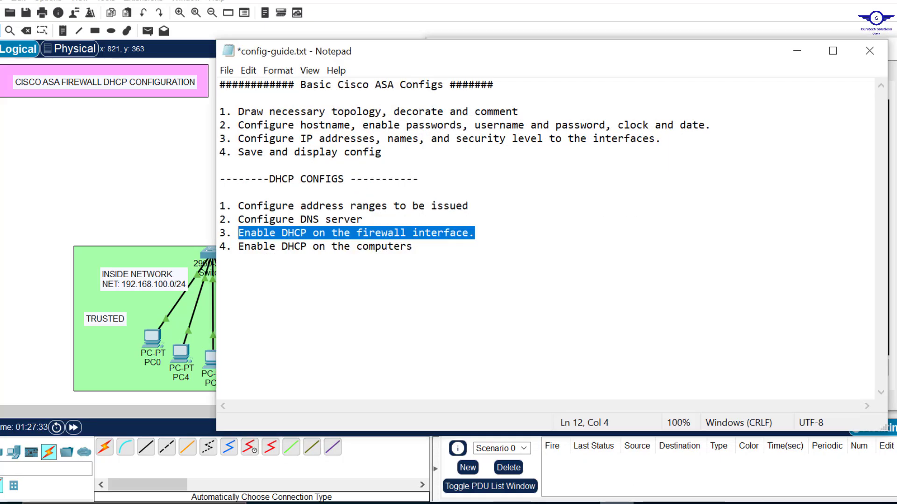
key(alt+Tab)
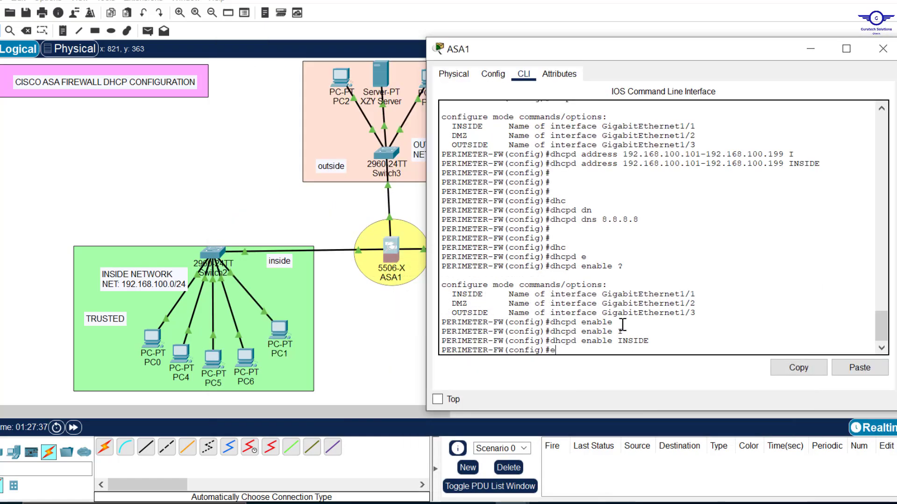
Step: Save the configuration with 'wr mem' and display the startup configuration
key(Return)
key(Return)
key(Return)
key(Return)
text(wr m)
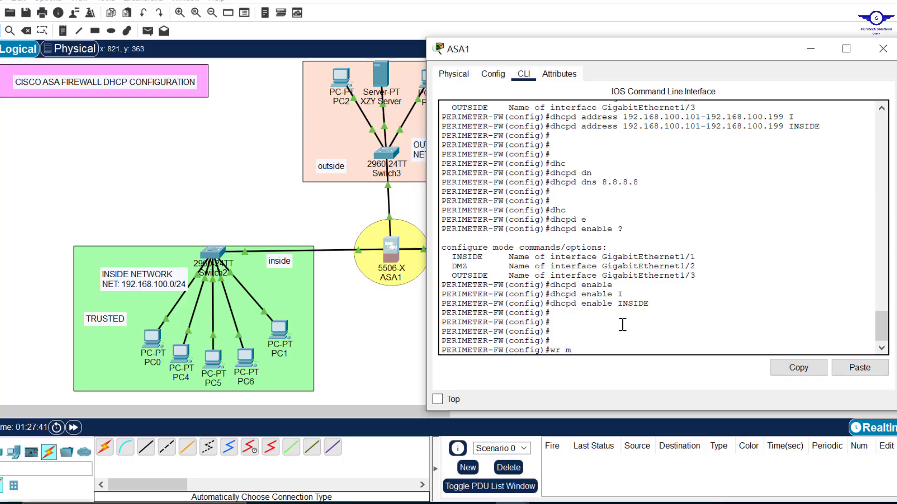
text(em)
key(Return)
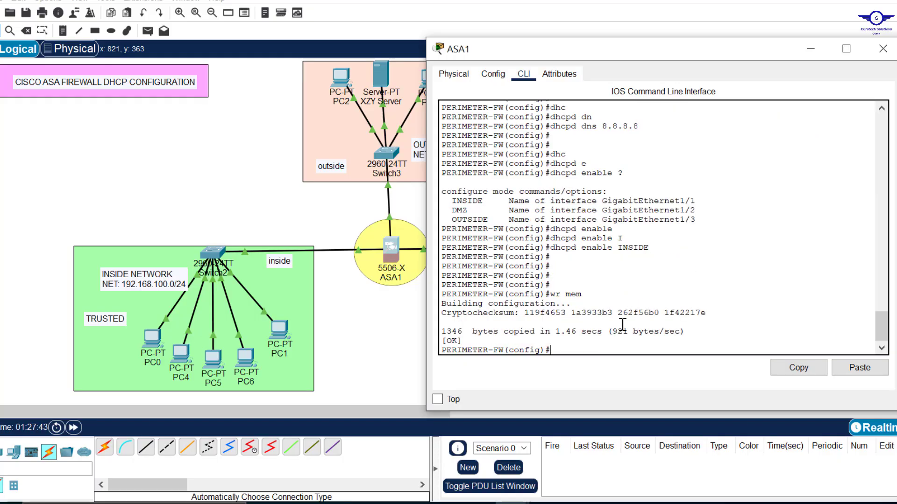
key(Return)
key(Return)
key(Return)
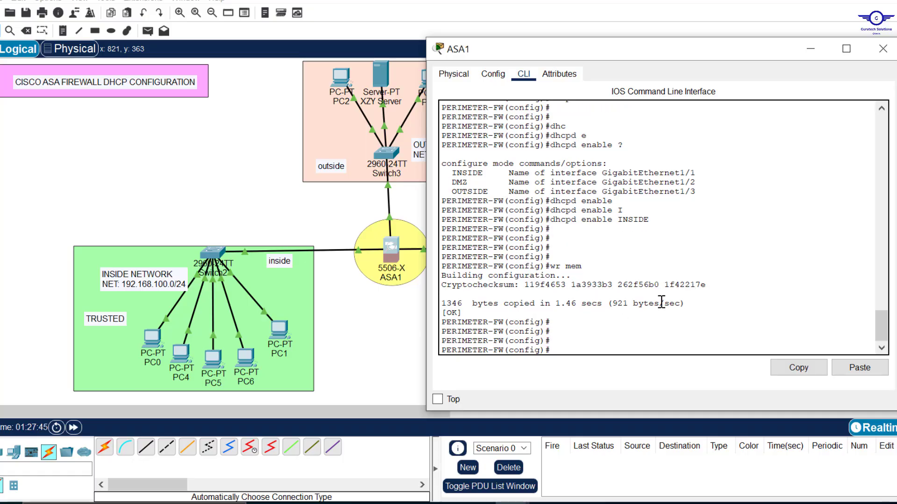
text(sh start)
key(Return)
key(Return)
key(Return)
key(Return)
key(Return)
key(Return)
key(Return)
key(Return)
key(Return)
key(Return)
key(Return)
key(Return)
key(Return)
key(Return)
key(Return)
key(Return)
key(Return)
key(Return)
key(Return)
key(Return)
key(Return)
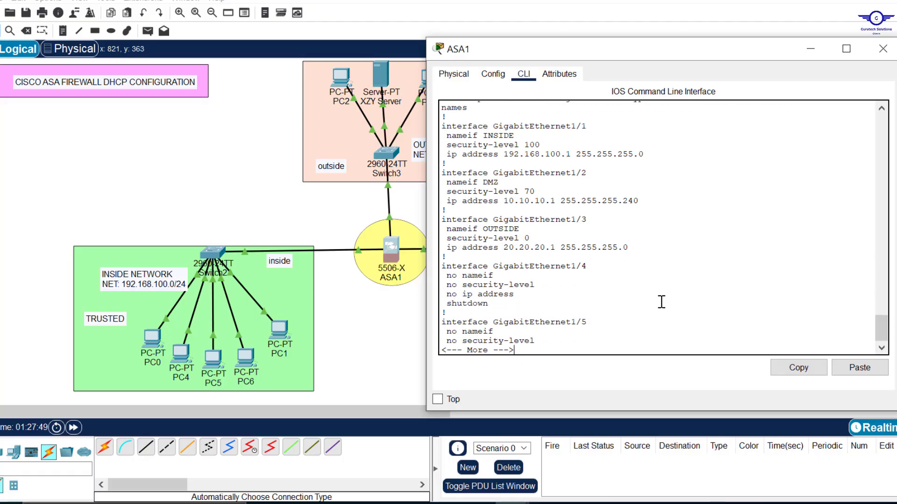
key(Return)
key(Return)
key(Return)
key(Return)
key(Return)
key(Return)
key(Return)
key(Return)
key(Return)
key(Return)
key(Return)
key(Return)
key(Return)
key(Return)
key(Return)
key(Return)
key(Return)
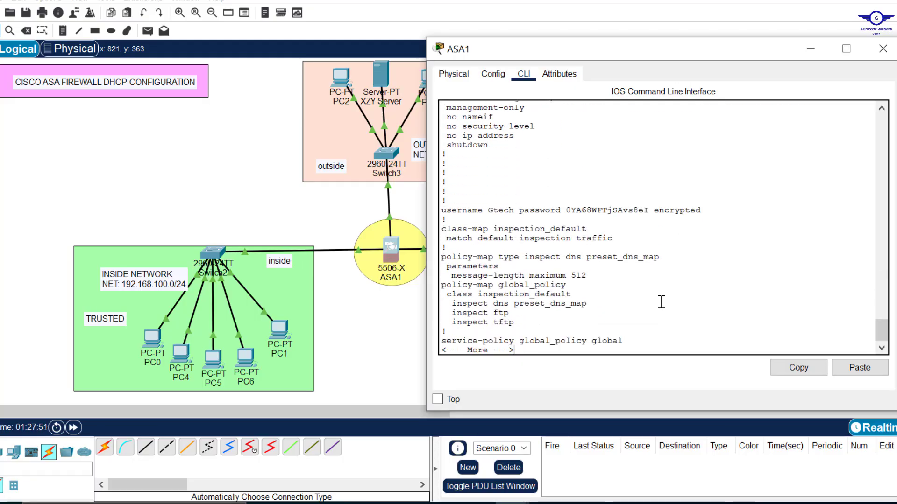
key(Return)
key(Return)
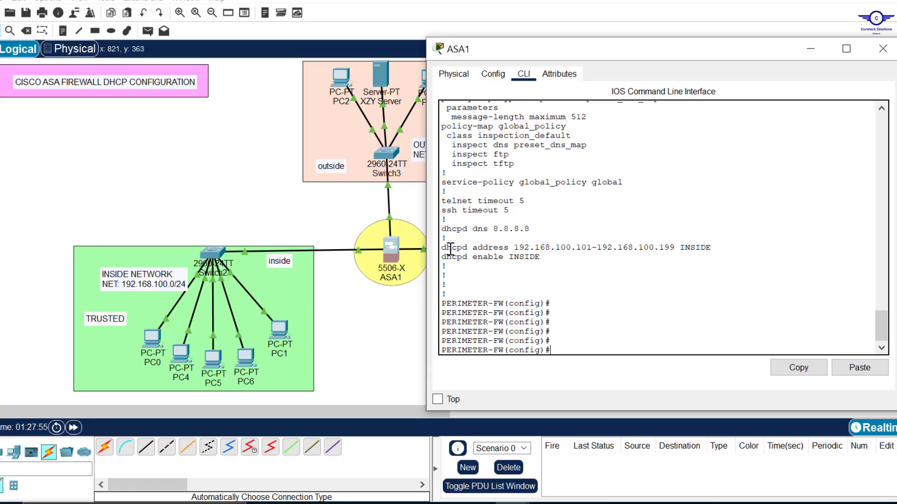
Step: Highlight the saved dhcpd dns 8.8.8.8, address pool and enable lines
drag(442, 229, 530, 229)
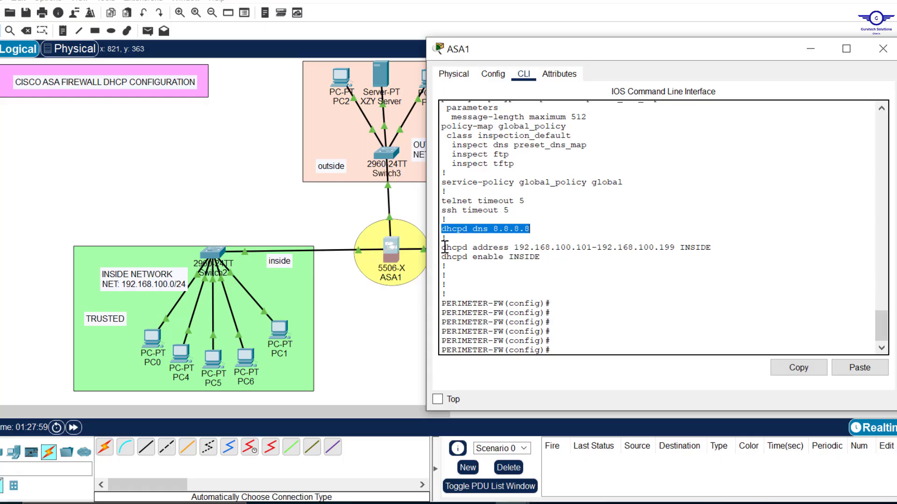
drag(442, 247, 713, 247)
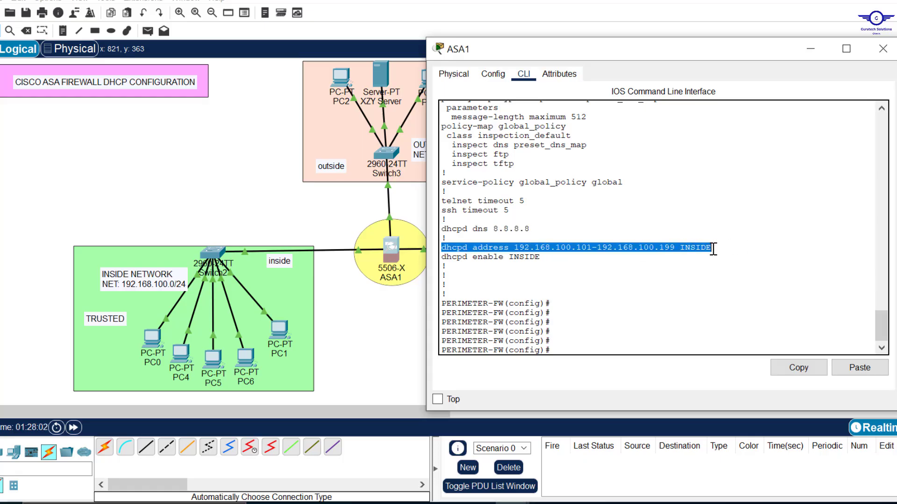
click(582, 247)
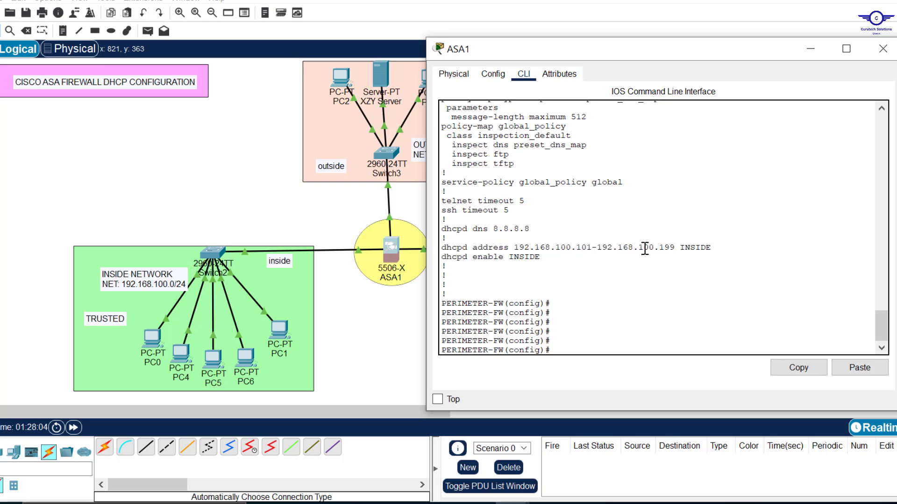
double_click(671, 247)
click(712, 248)
drag(711, 248, 680, 248)
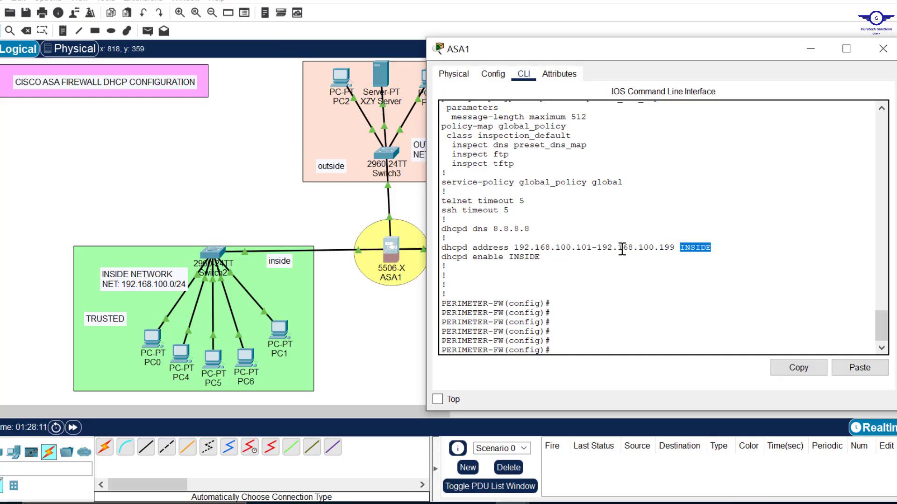
click(684, 247)
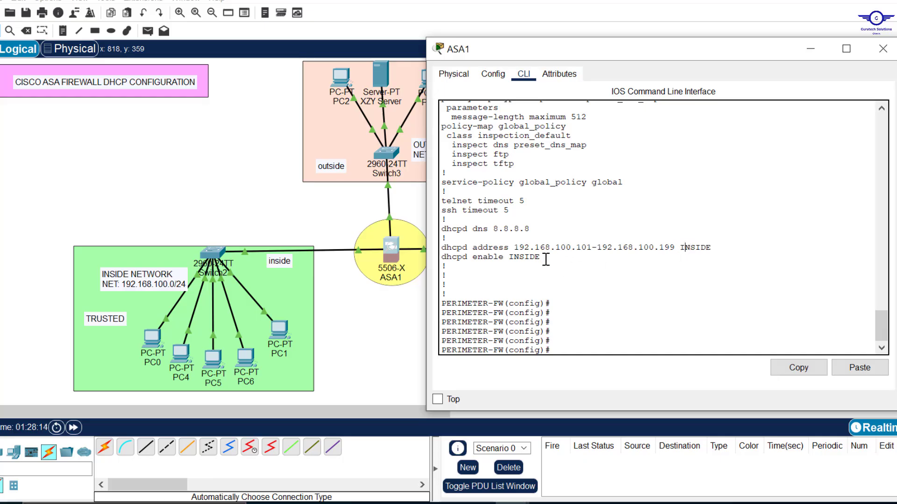
drag(541, 257, 440, 253)
Step: Set PC0 to DHCP, receiving 192.168.100.101, gateway 192.168.100.1 and DNS 8.8.8.8
click(195, 157)
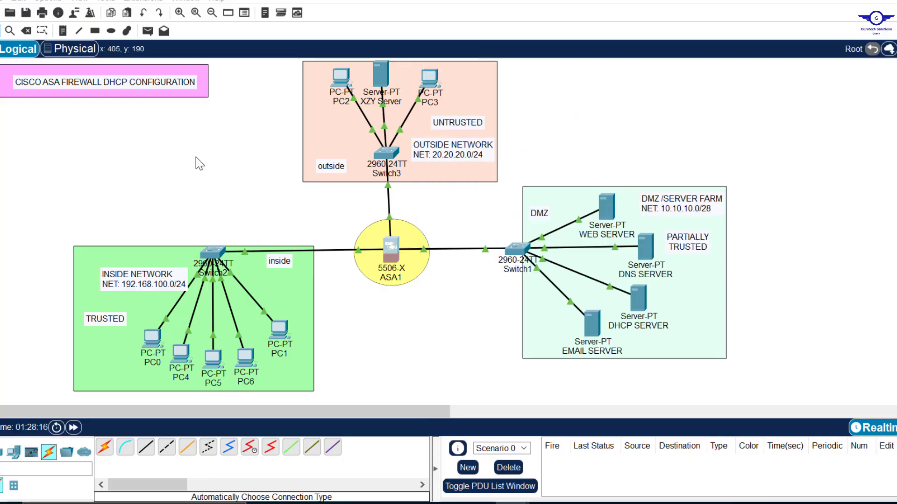
click(150, 338)
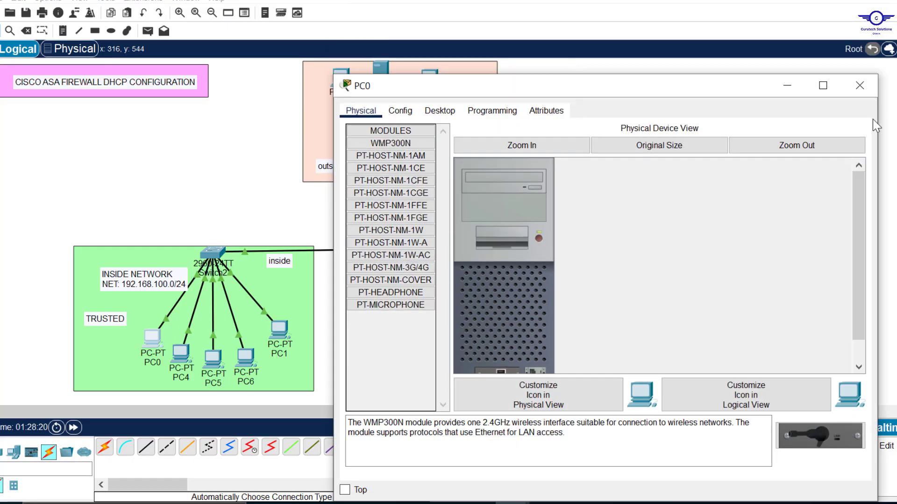
drag(882, 127, 722, 127)
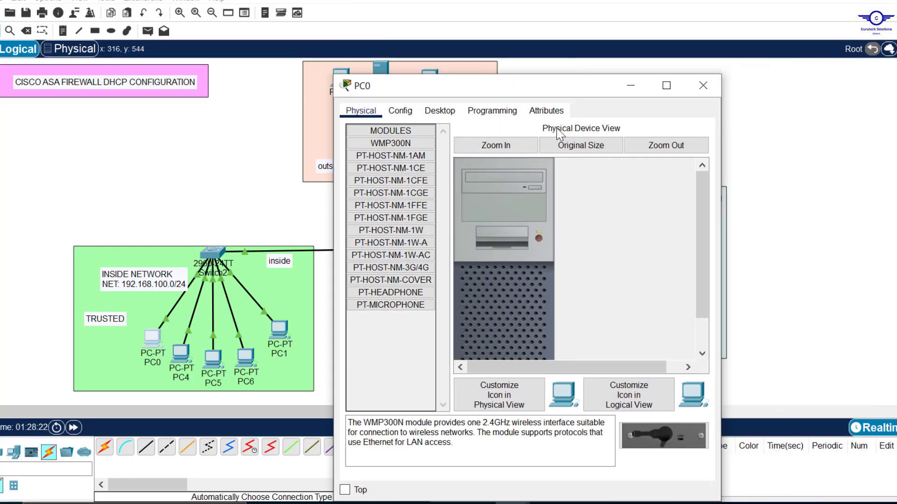
click(439, 110)
click(388, 139)
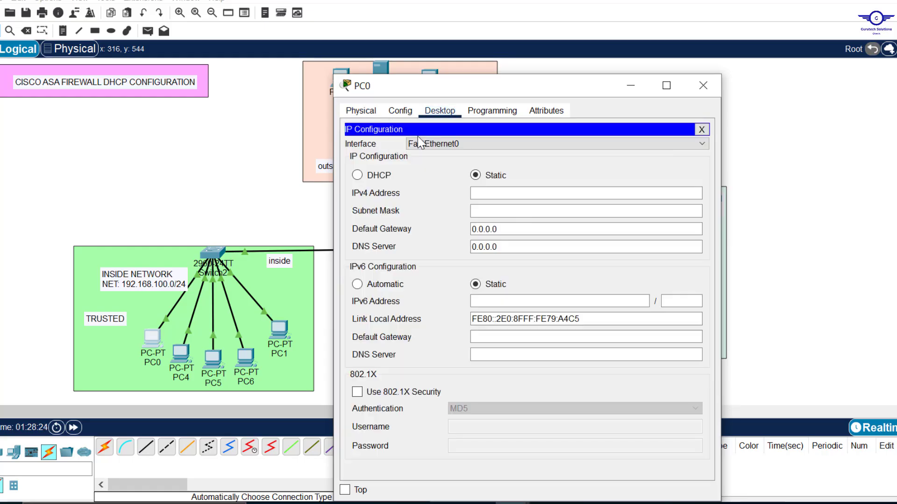
click(367, 175)
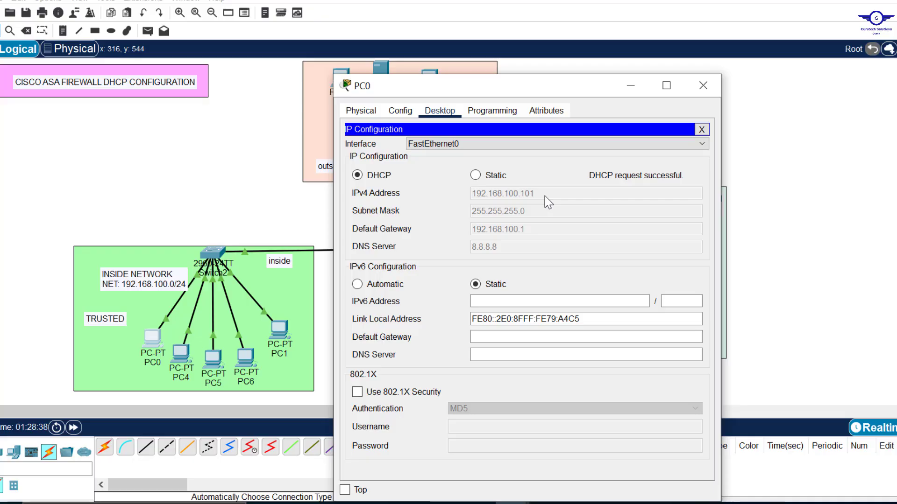
click(703, 85)
click(182, 350)
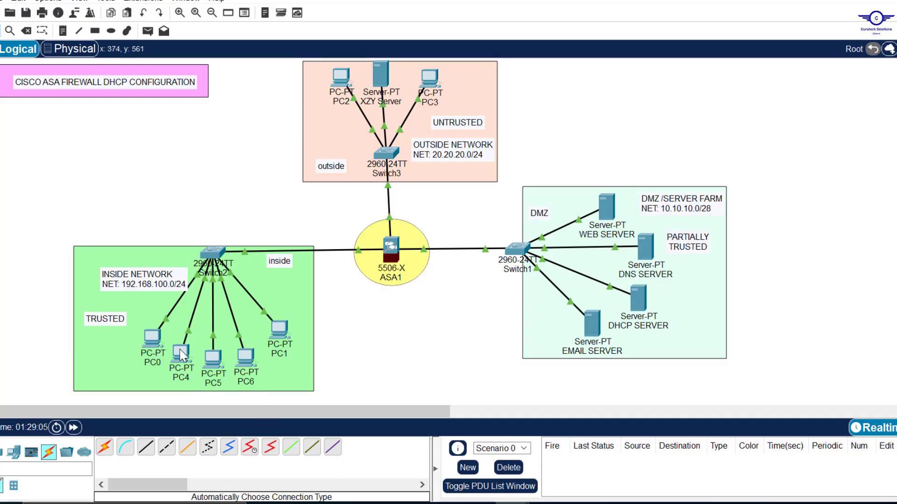
Step: Open PC1 and check its DHCP-assigned address 192.168.100.105
mouse_move(181, 355)
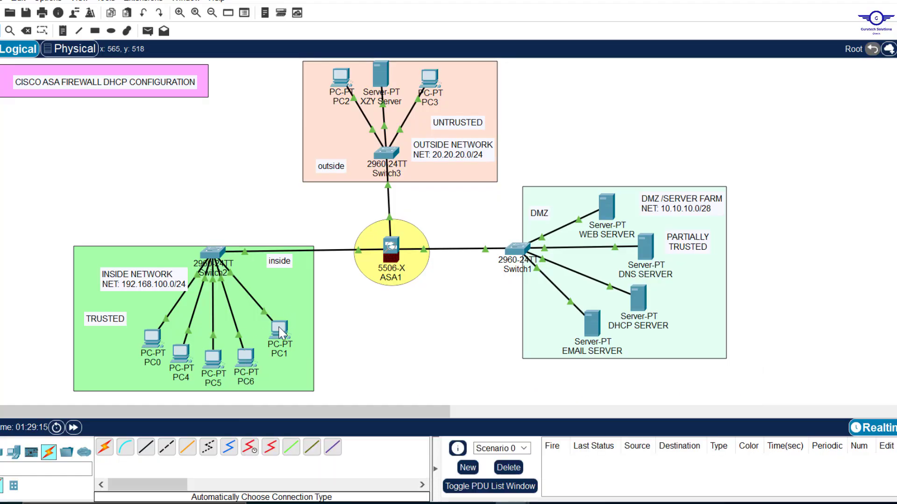
mouse_move(281, 332)
click(278, 329)
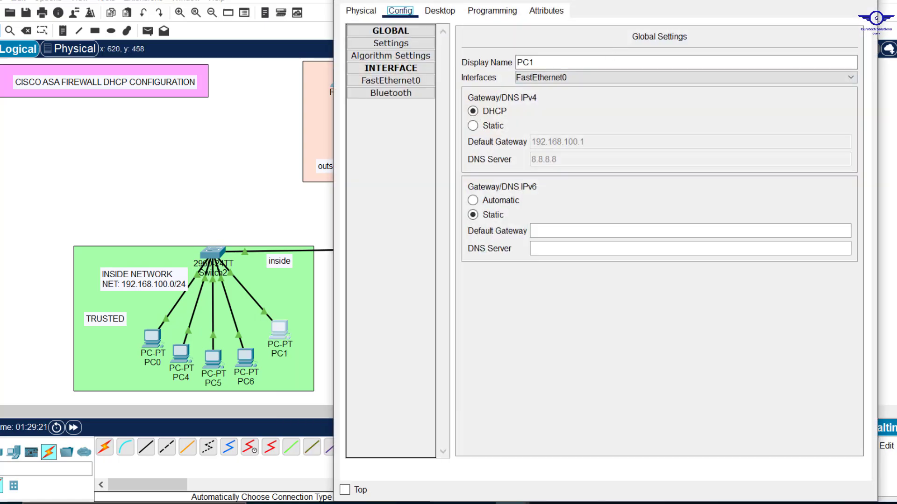
key(alt+F4)
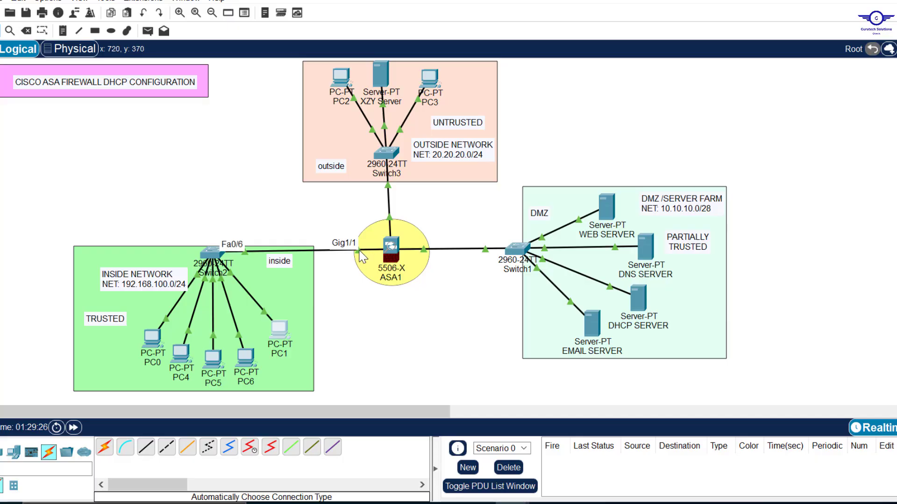
mouse_move(391, 253)
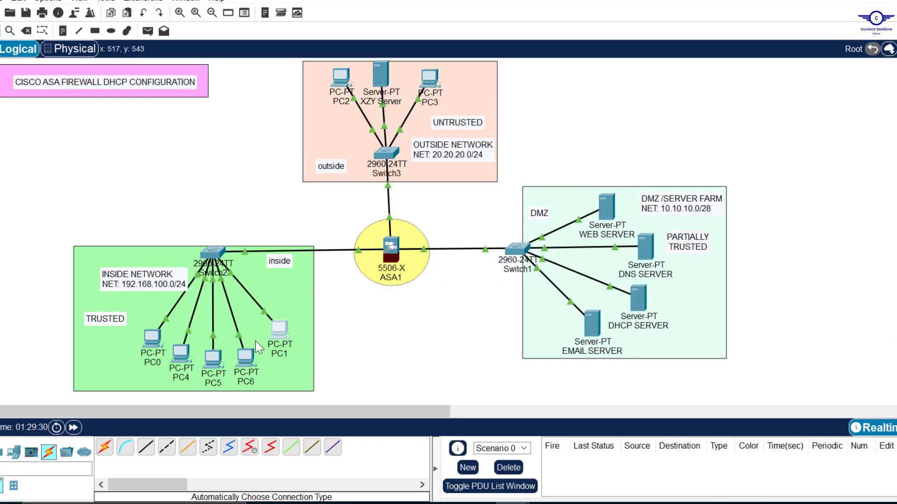
click(280, 331)
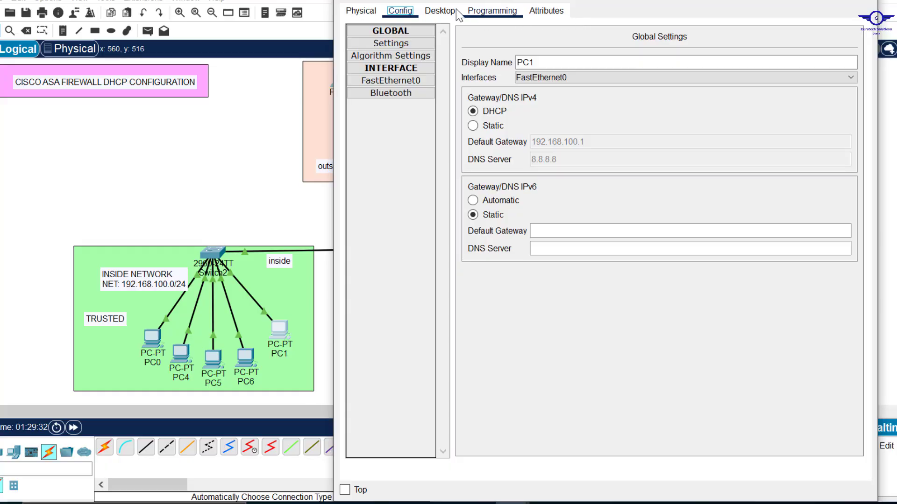
click(442, 11)
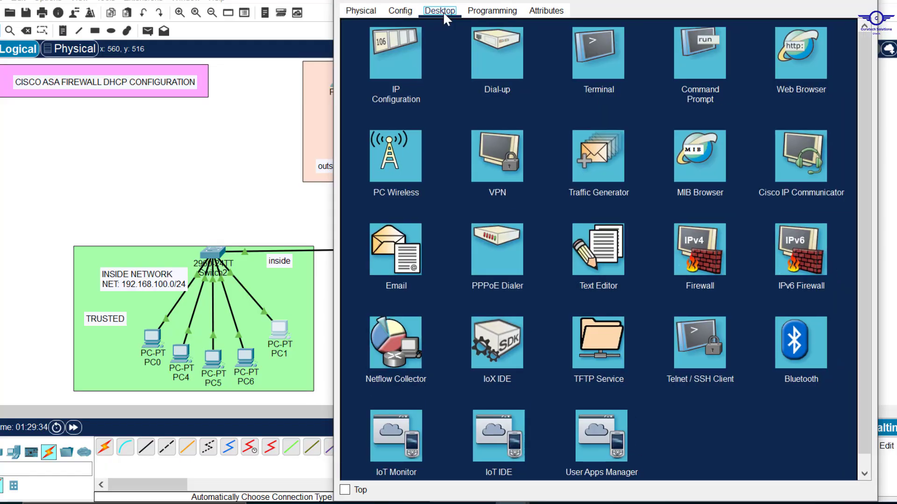
click(410, 47)
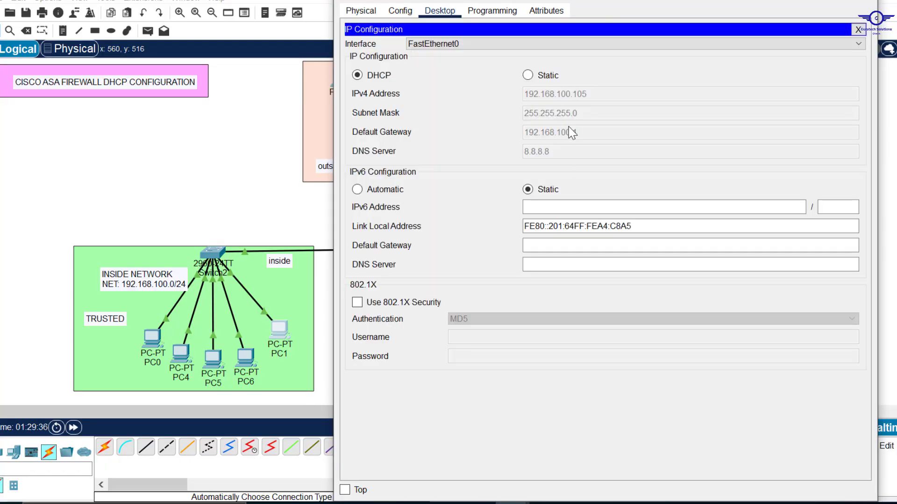
click(858, 29)
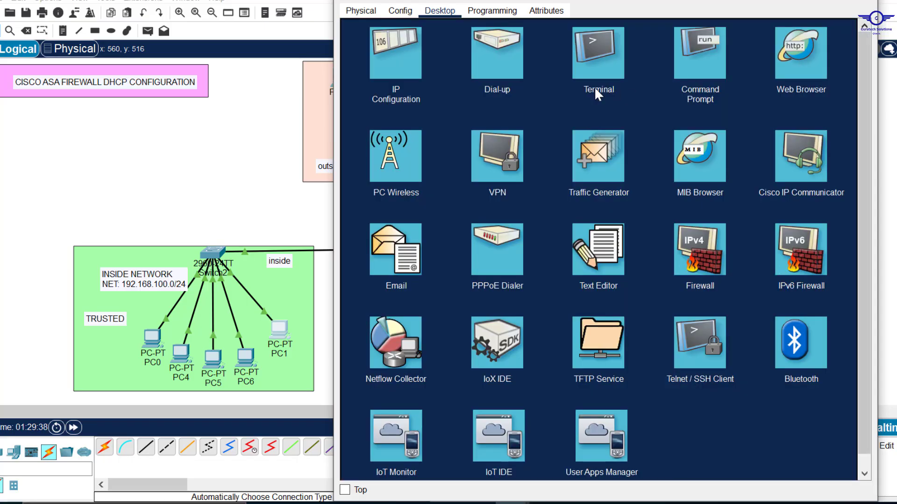
Step: From PC1's command prompt, ping the gateway 192.168.100.1
click(698, 51)
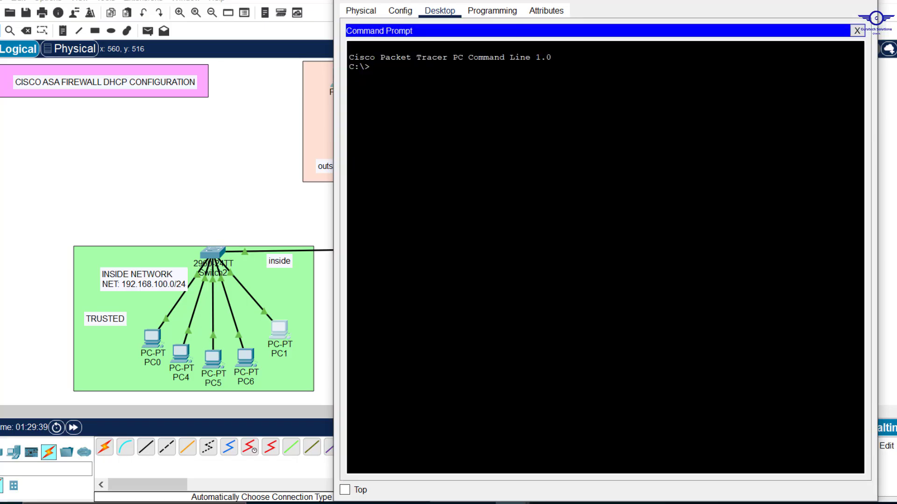
drag(526, 1, 527, 152)
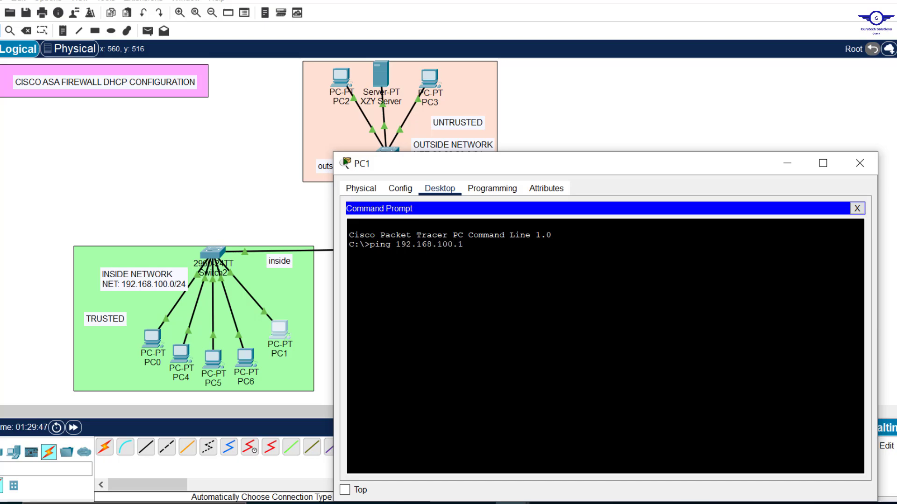
key(Return)
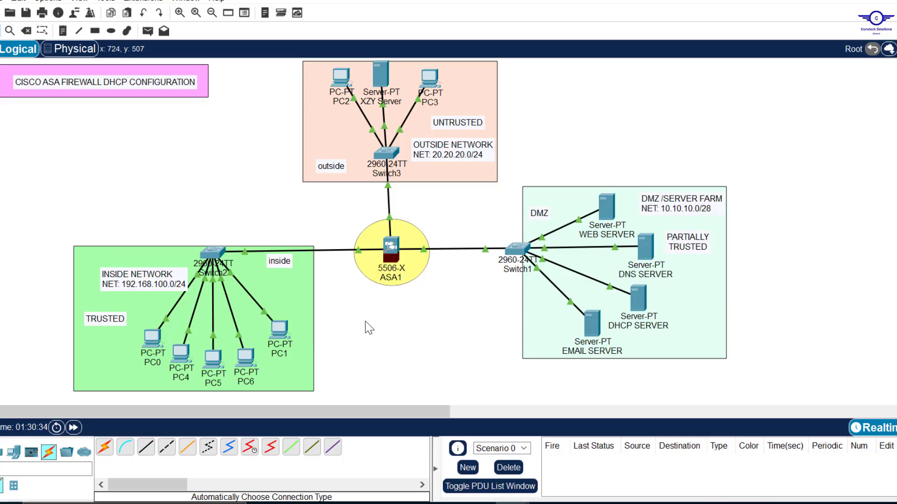
click(393, 253)
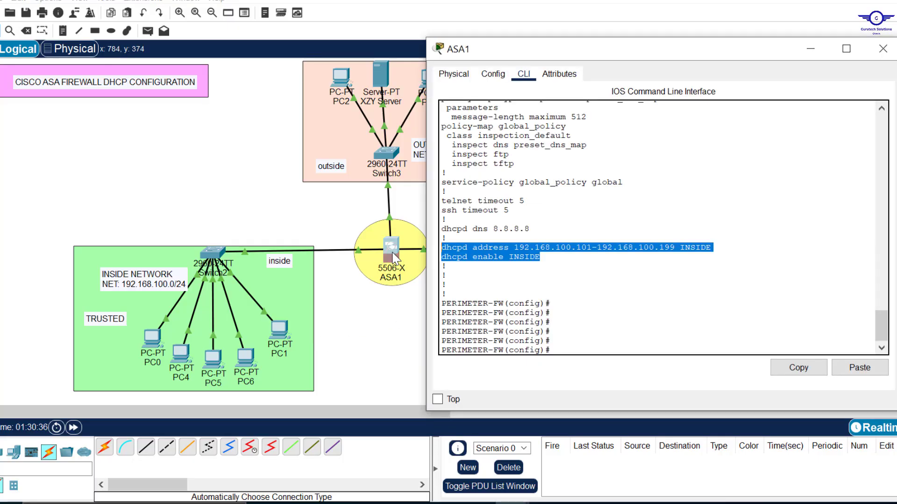
scroll(602, 203, up, 15)
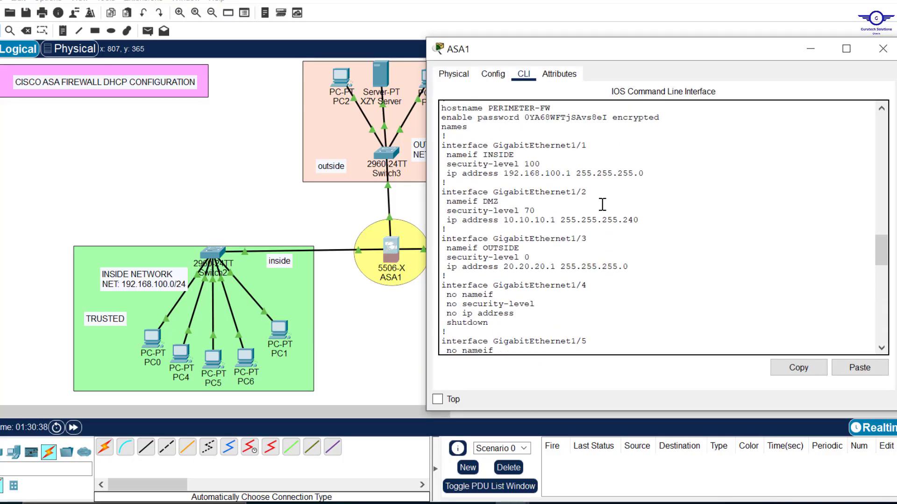
scroll(602, 204, up, 7)
scroll(602, 204, up, 5)
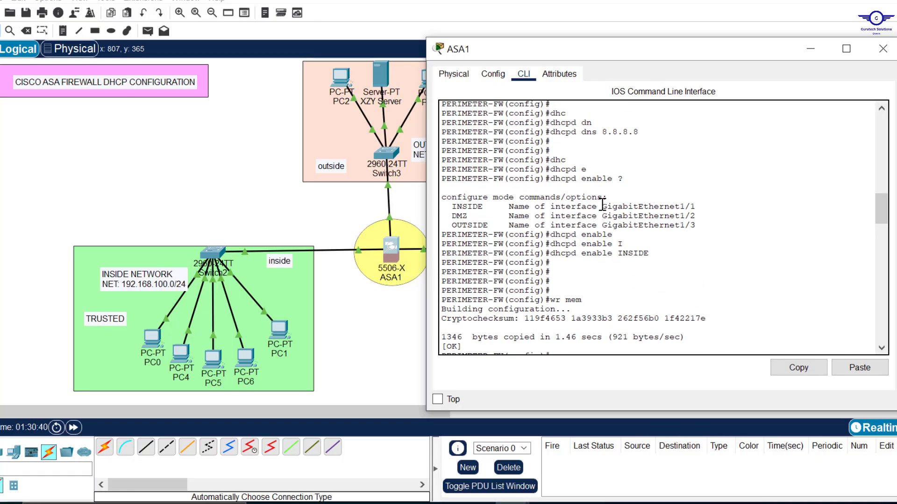
scroll(602, 204, up, 5)
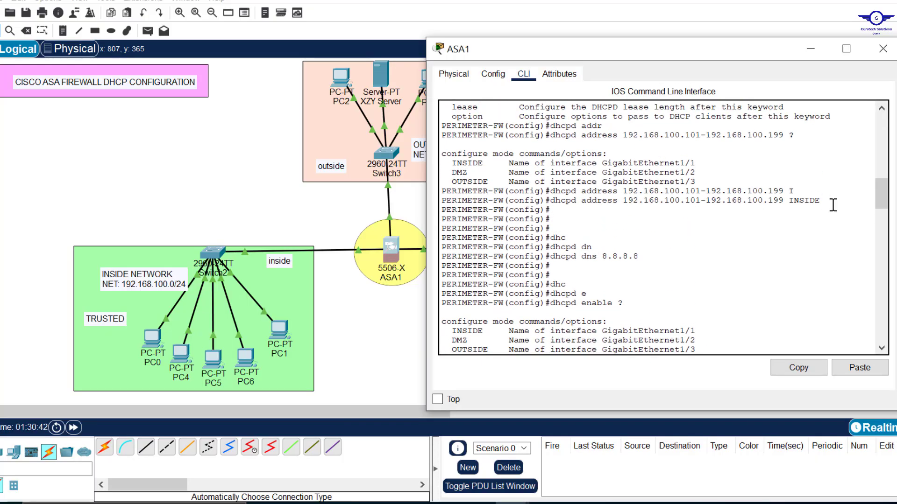
drag(833, 205, 553, 203)
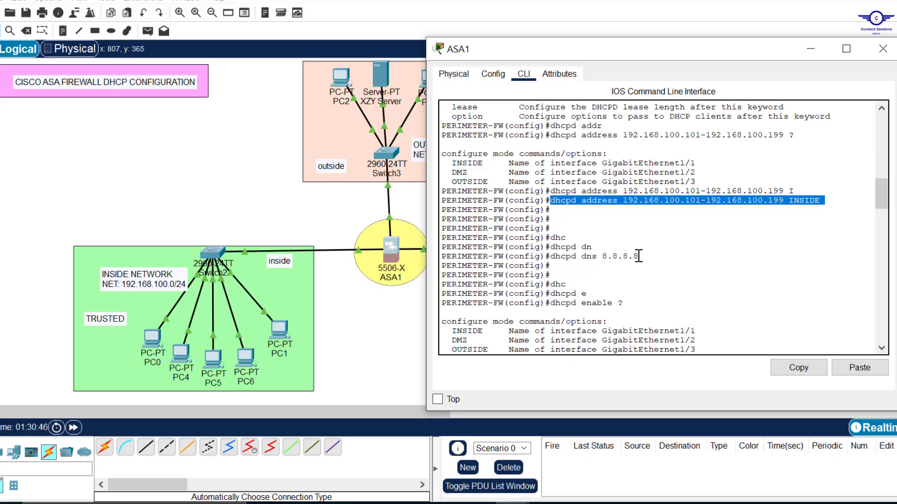
drag(639, 257, 562, 258)
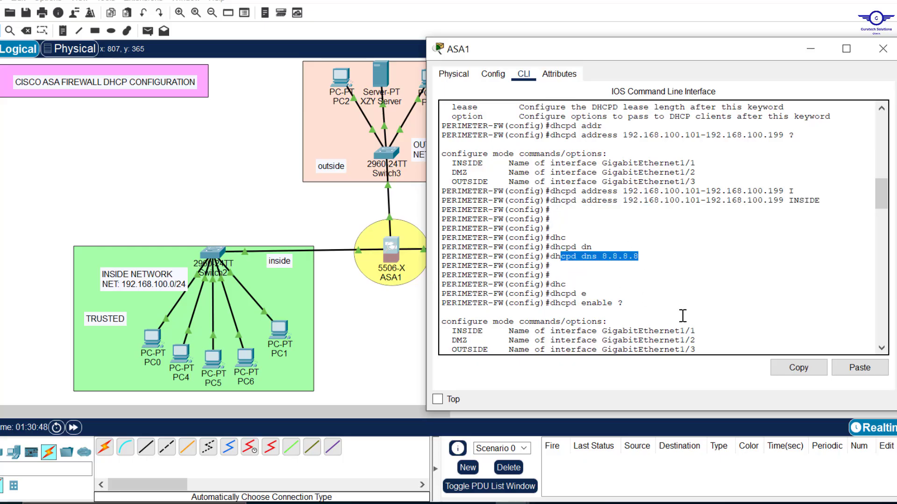
scroll(682, 314, down, 4)
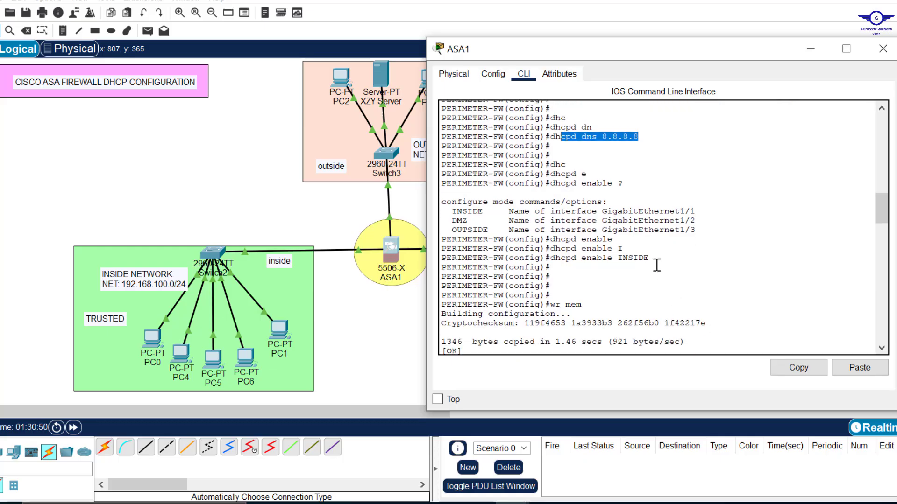
click(655, 260)
drag(571, 262, 553, 260)
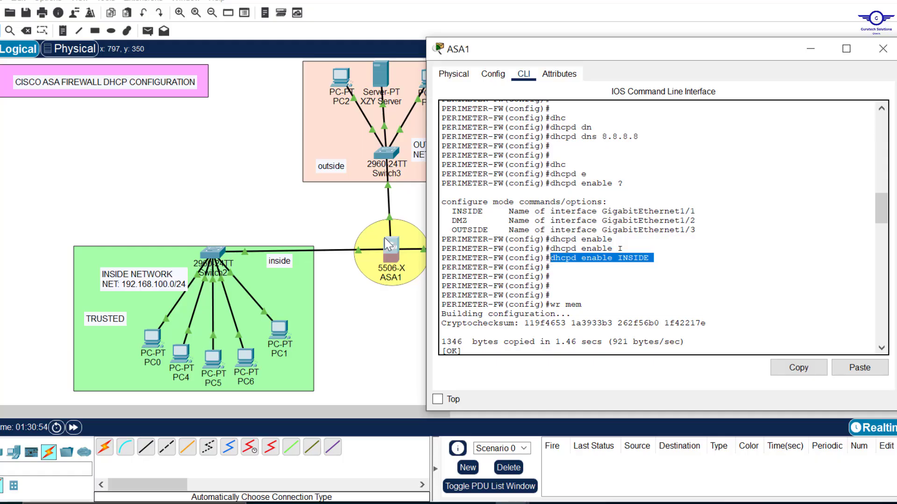
click(330, 216)
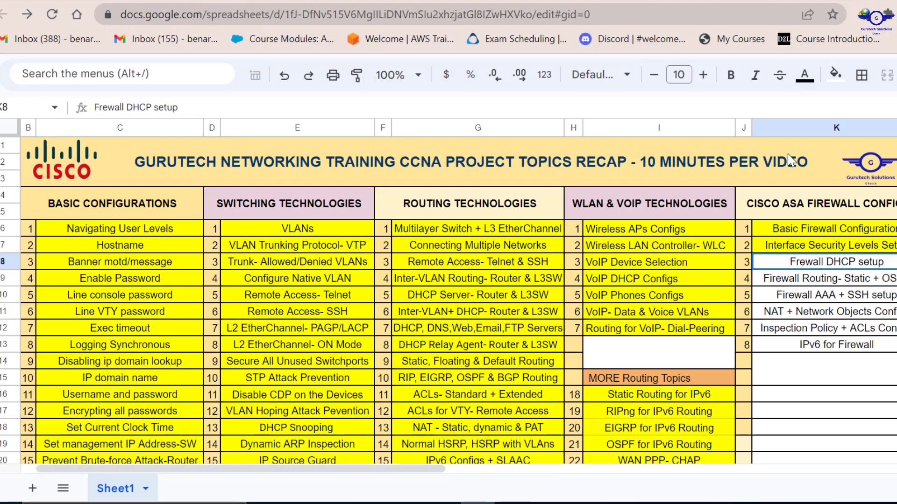
Step: Fill the 'Frewall DHCP setup' cell K8 yellow and return to Packet Tracer
click(835, 75)
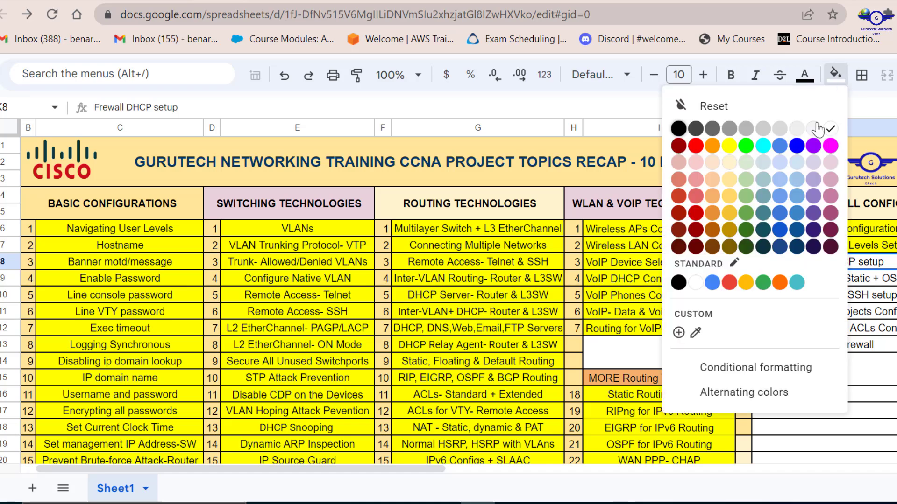
click(731, 147)
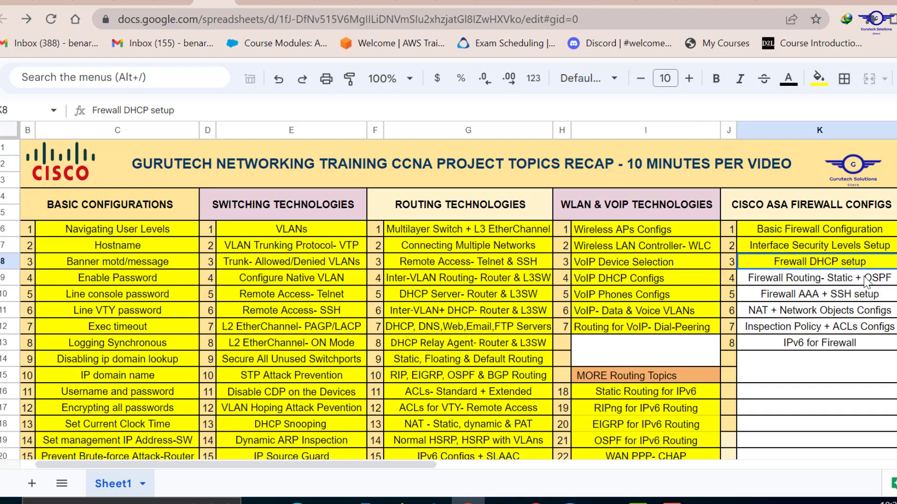
click(876, 1)
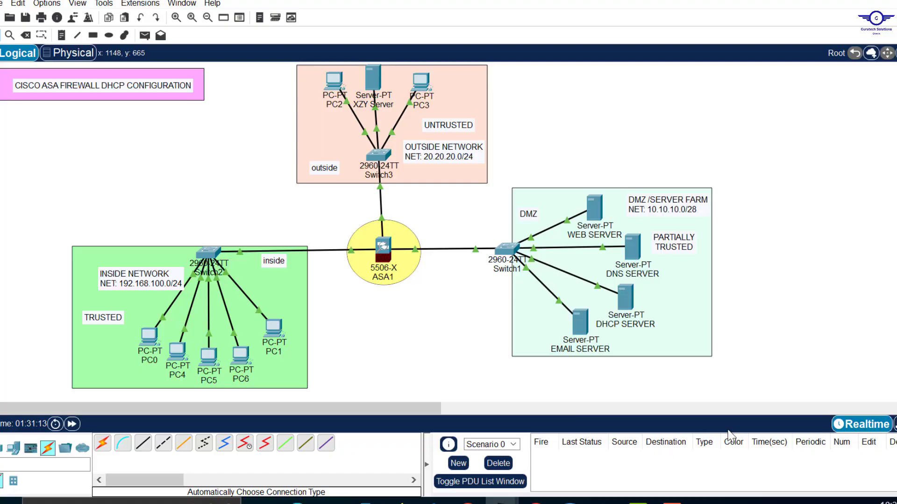